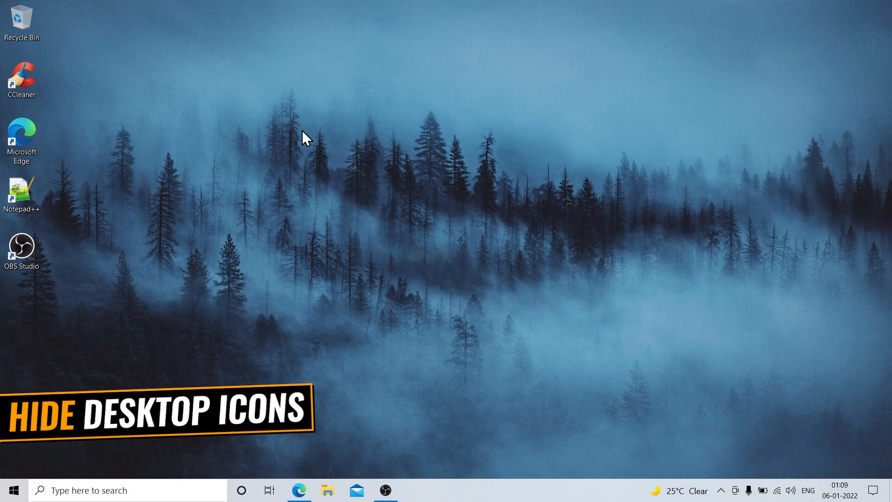
# Step: Hide all icons on the desktop
pyautogui.rightClick(374, 114)
pyautogui.moveTo(426, 139)
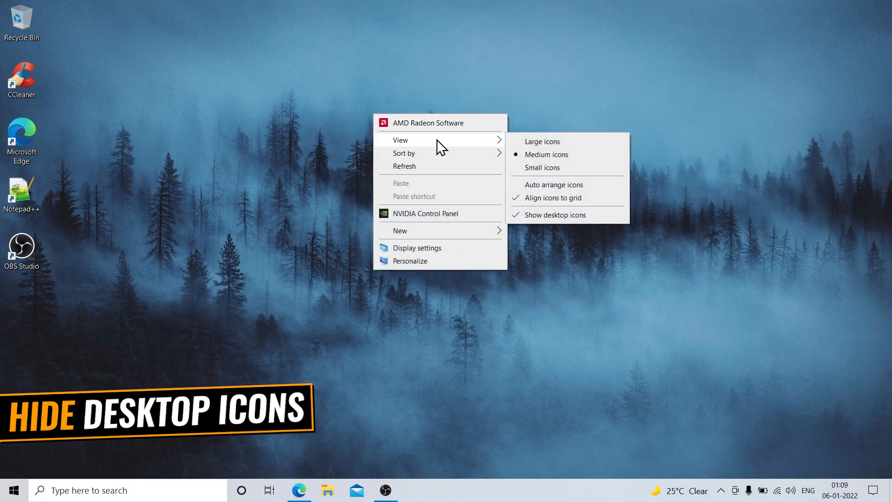
pyautogui.click(531, 216)
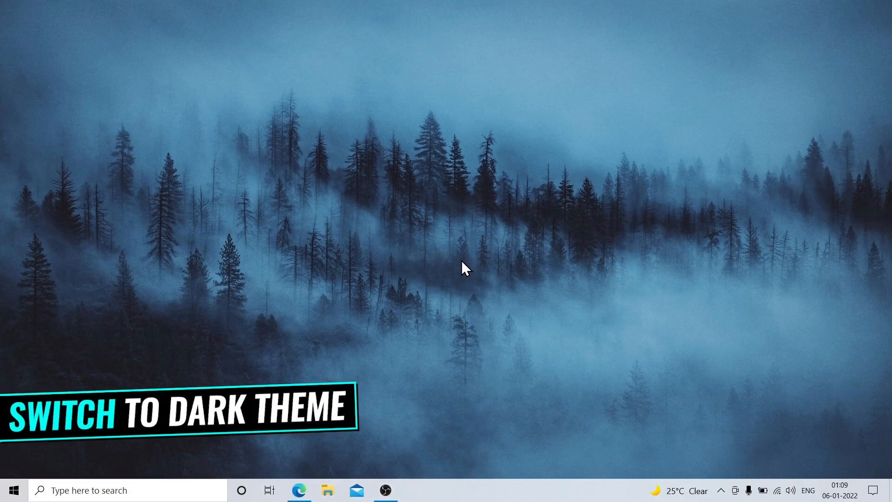
# Step: Open the desktop's personalization settings and set the Windows color mode to Dark
pyautogui.rightClick(448, 210)
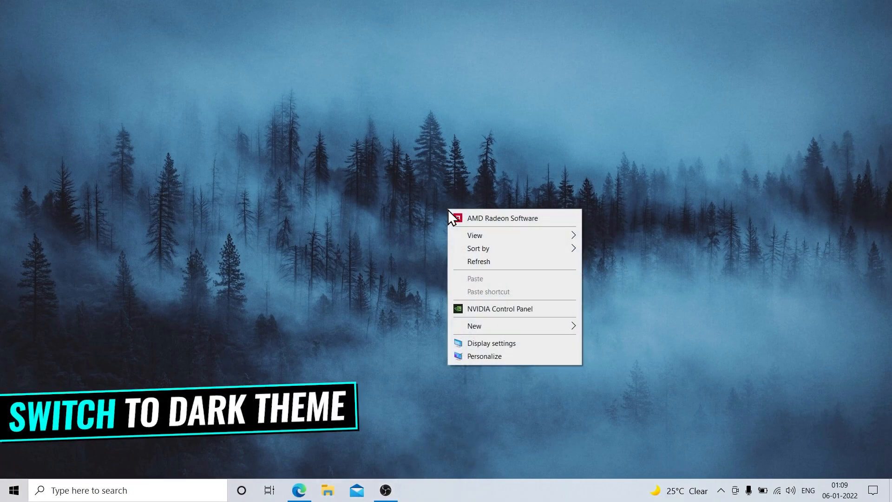
pyautogui.click(490, 359)
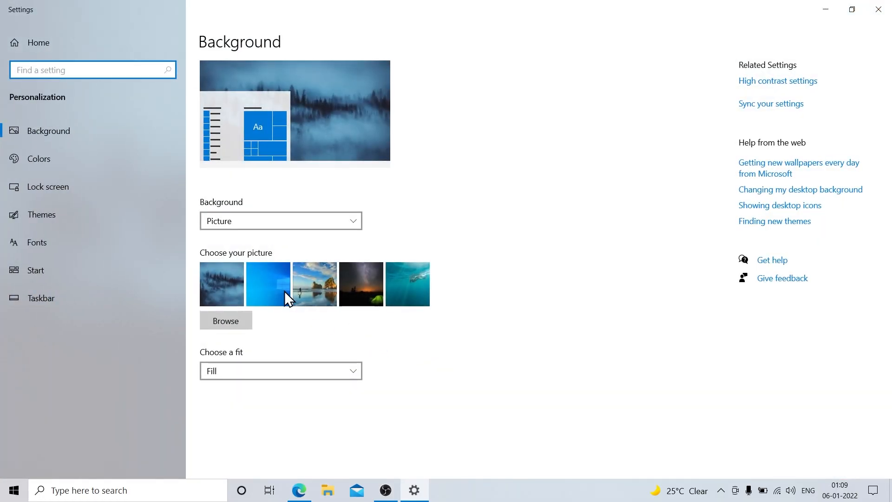
pyautogui.click(68, 161)
pyautogui.click(225, 223)
pyautogui.click(226, 238)
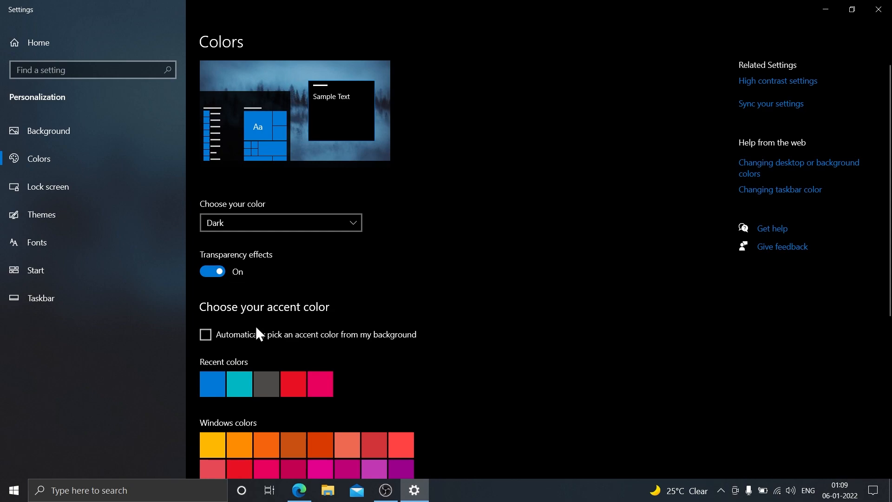
# Step: Show the accent color on Start, taskbar, and action center, and close the settings window
pyautogui.moveTo(887, 279); pyautogui.dragTo(889, 423)
pyautogui.click(286, 439)
pyautogui.click(285, 437)
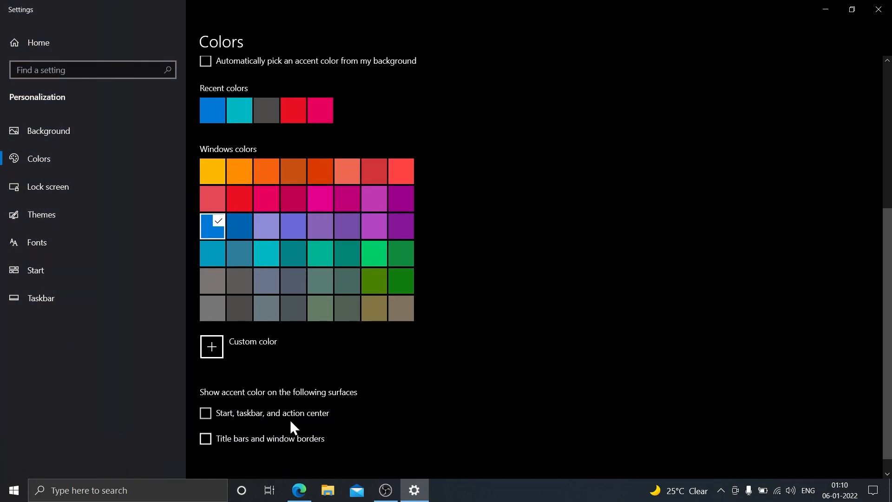
pyautogui.click(291, 416)
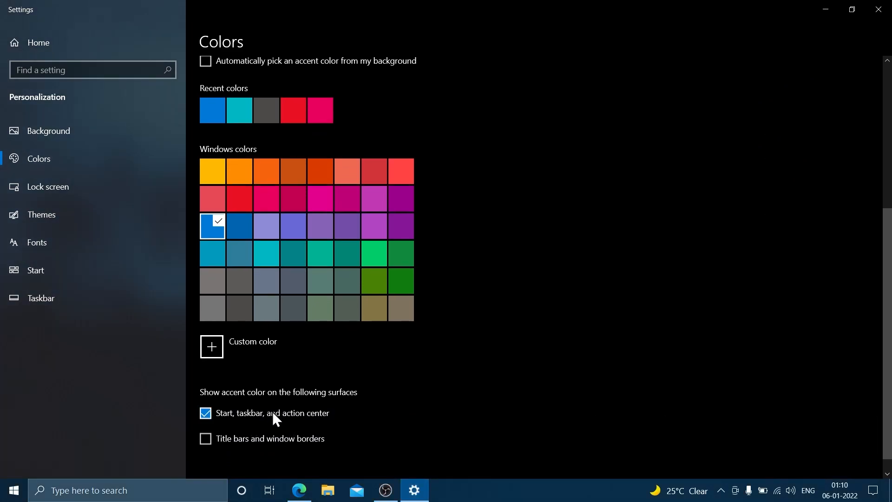
pyautogui.click(873, 11)
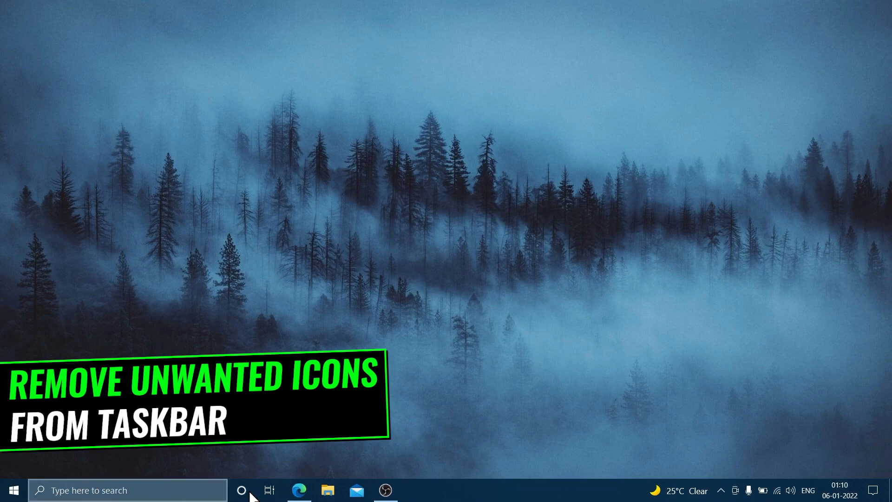
# Step: Hide the Cortana button and the Task View button from the taskbar
pyautogui.rightClick(496, 497)
pyautogui.click(514, 259)
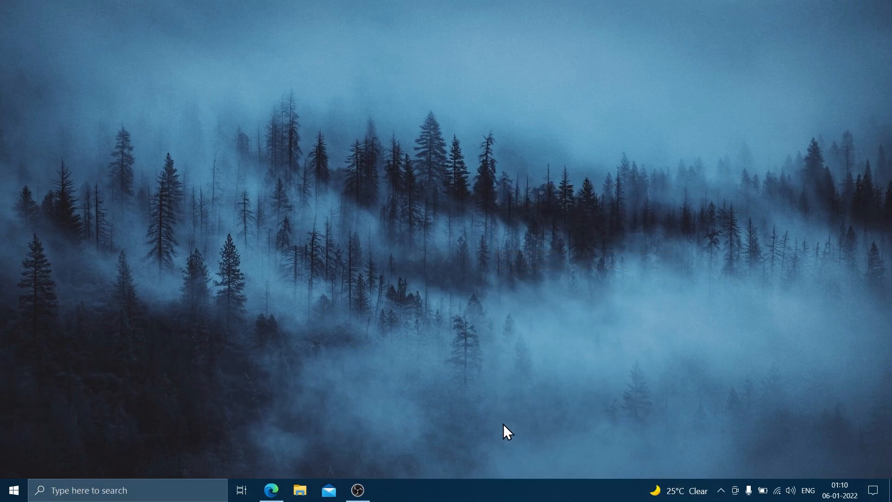
pyautogui.rightClick(513, 484)
pyautogui.click(542, 266)
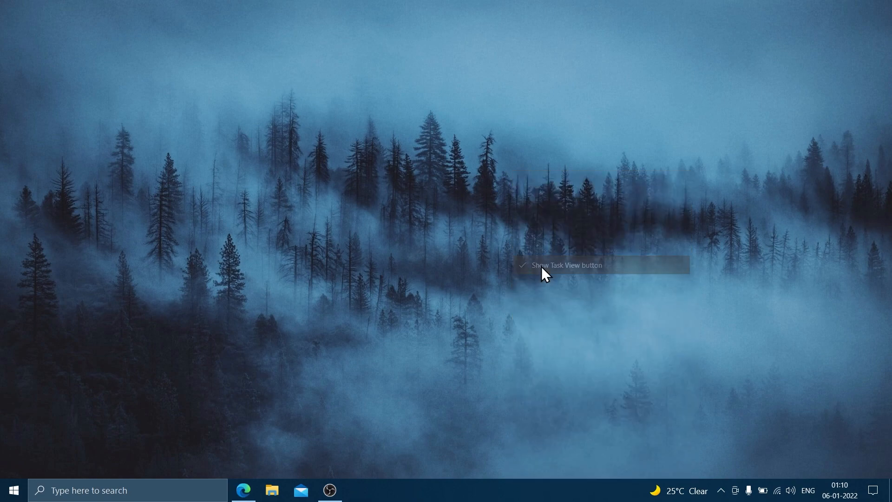
# Step: Set the taskbar search to Hidden and turn off News and interests
pyautogui.rightClick(496, 496)
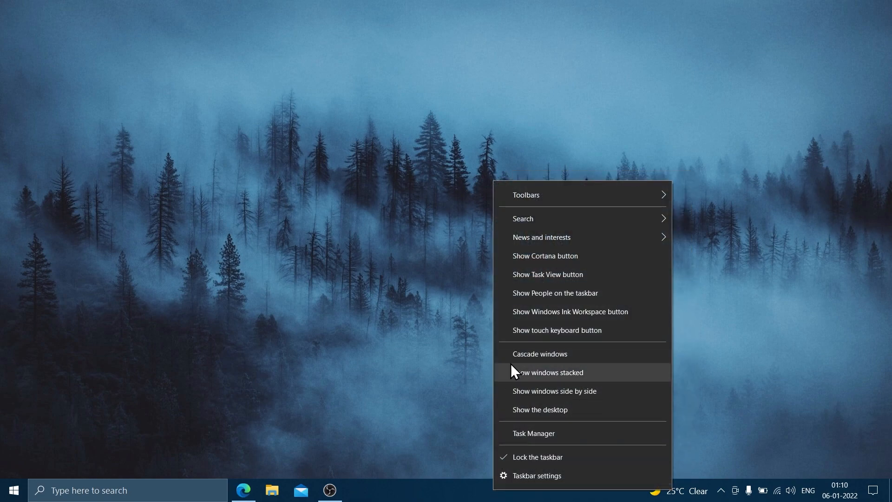
pyautogui.moveTo(526, 222)
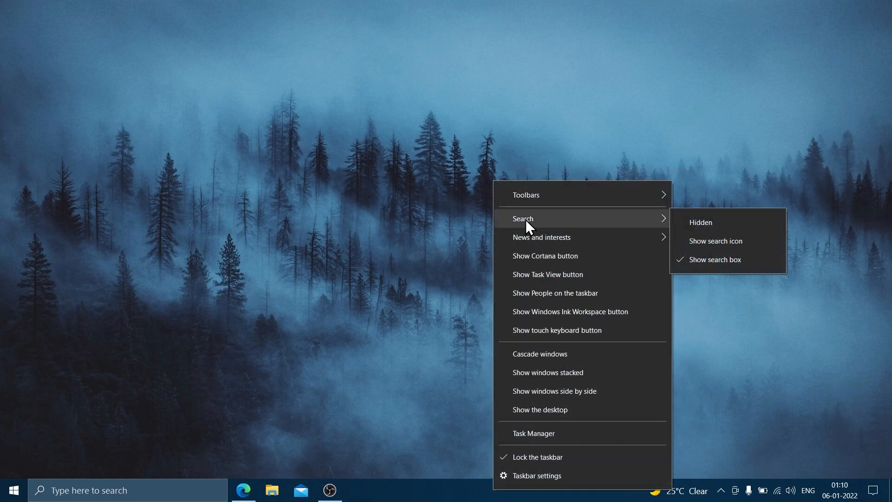
pyautogui.click(681, 221)
pyautogui.rightClick(509, 491)
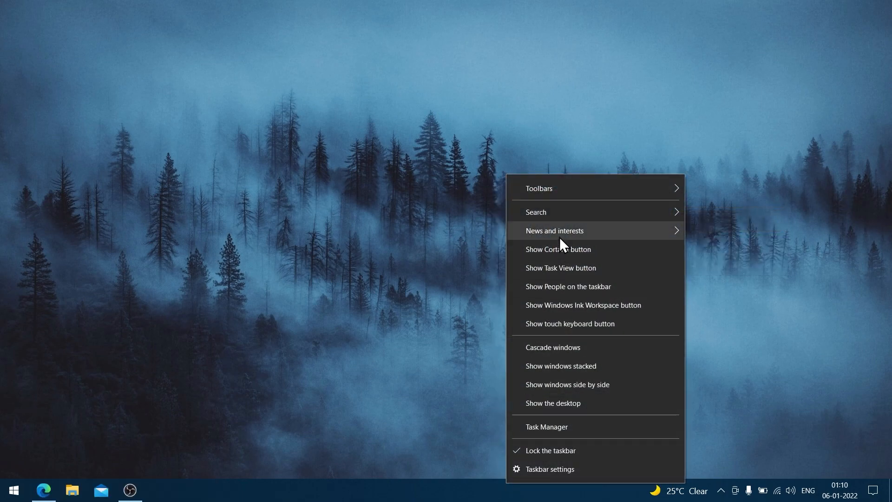
pyautogui.moveTo(608, 231)
pyautogui.click(710, 271)
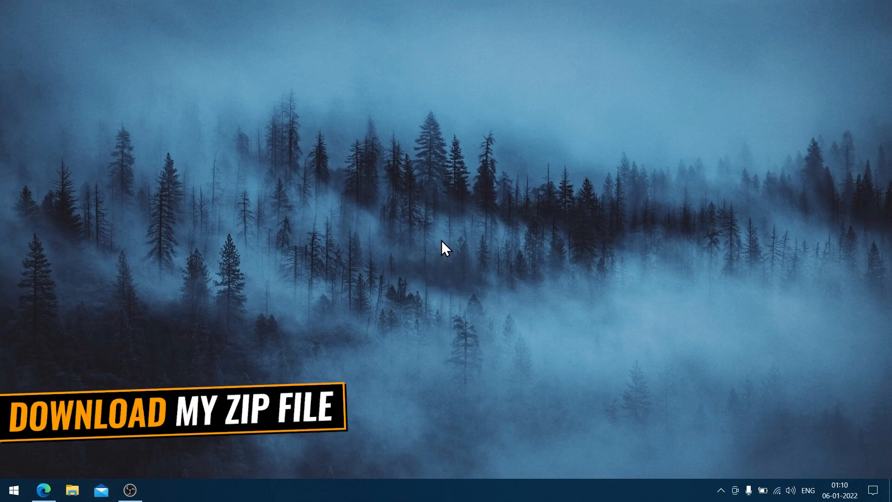
# Step: Switch to Edge, download "How To Make Desktop Look Awesome (PART 6).zip" from MEGA, show it in its folder and close the browser
pyautogui.moveTo(46, 486)
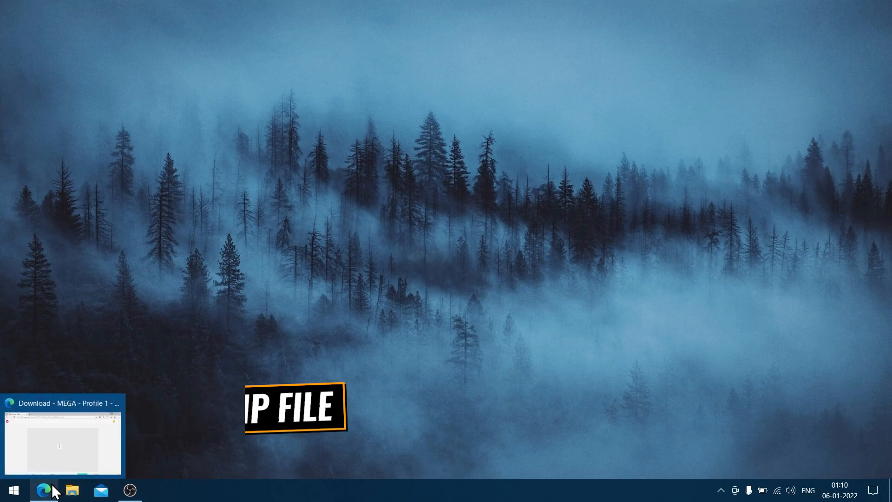
pyautogui.click(48, 445)
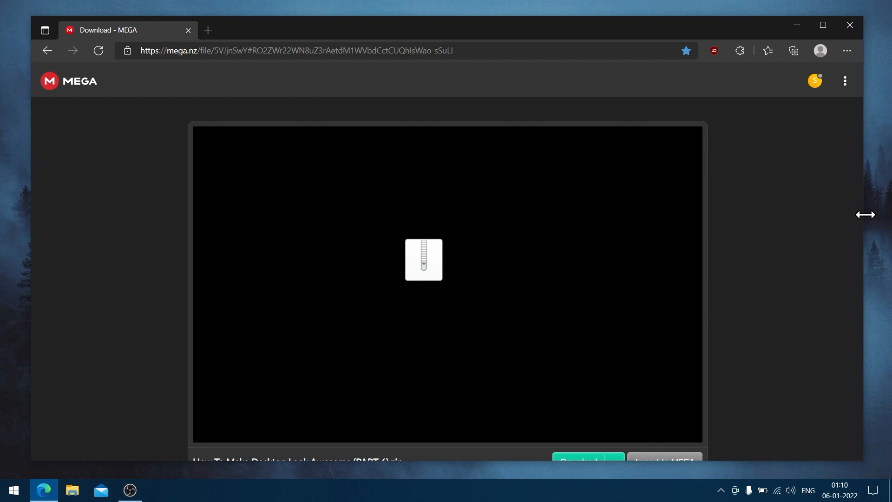
pyautogui.scroll(-1, 860, 216)
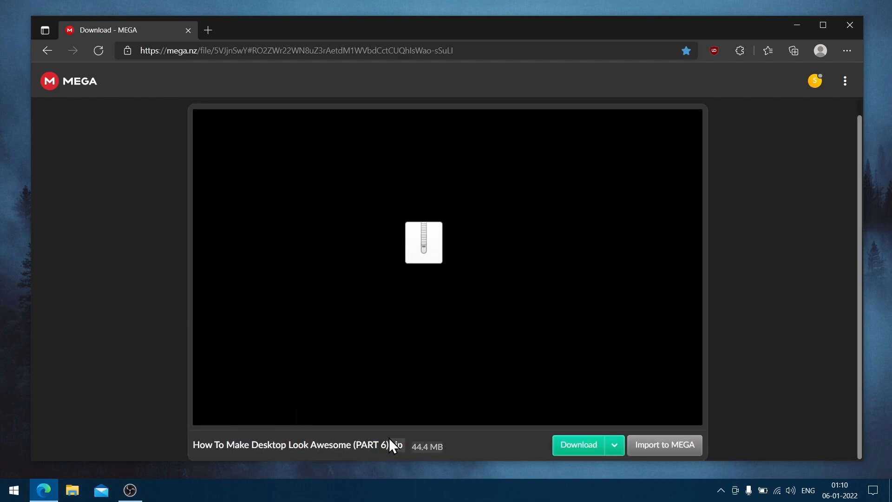
pyautogui.click(572, 445)
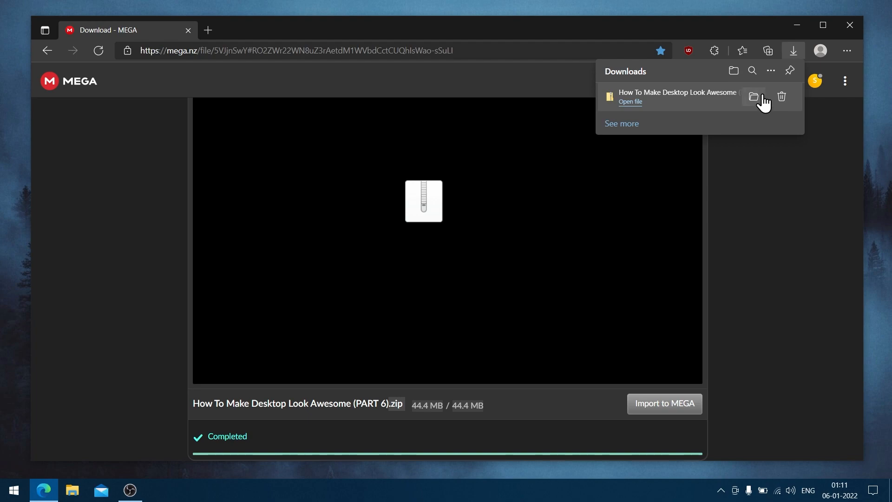
pyautogui.click(763, 97)
pyautogui.click(846, 22)
pyautogui.click(846, 24)
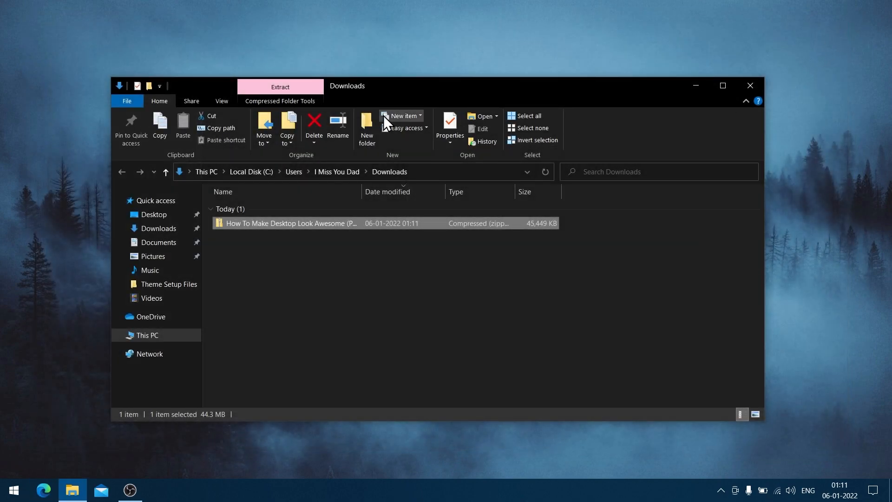
# Step: Display the Downloads folder as large icons and extract the "How To Make Desktop Look Awesome (PART 6)" archive there with 7-Zip
pyautogui.click(225, 101)
pyautogui.click(273, 117)
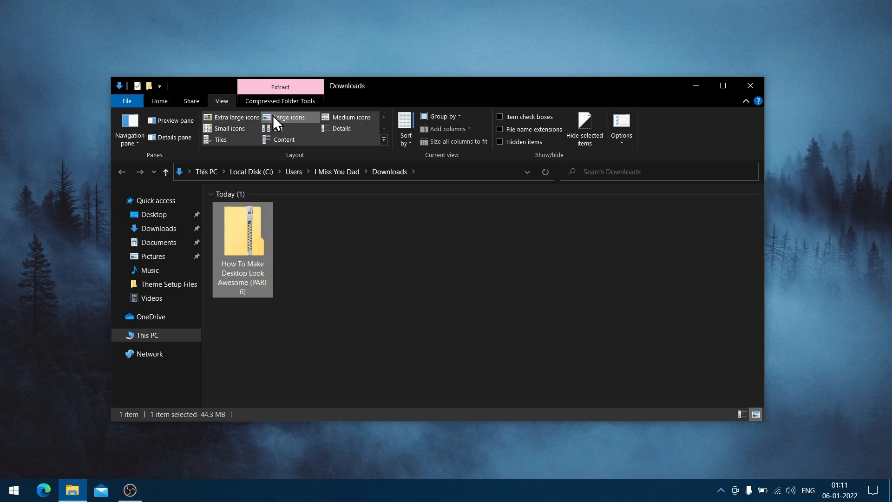
pyautogui.rightClick(241, 233)
pyautogui.moveTo(263, 263)
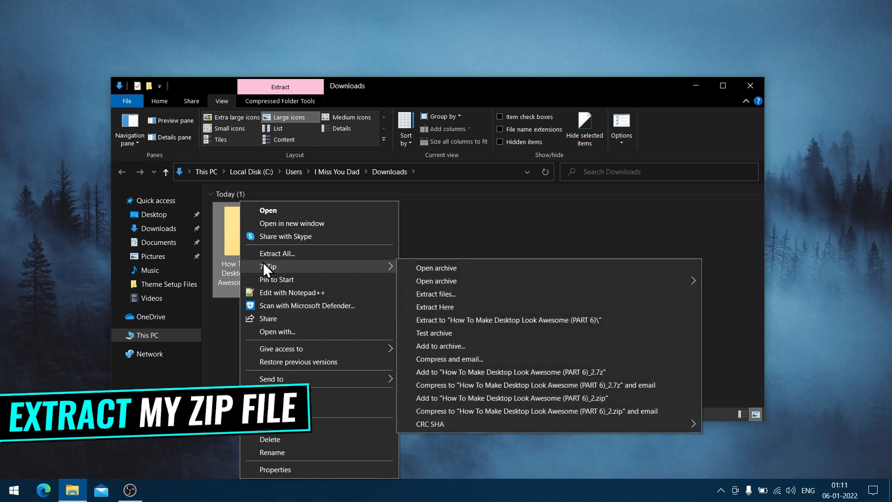
pyautogui.click(429, 307)
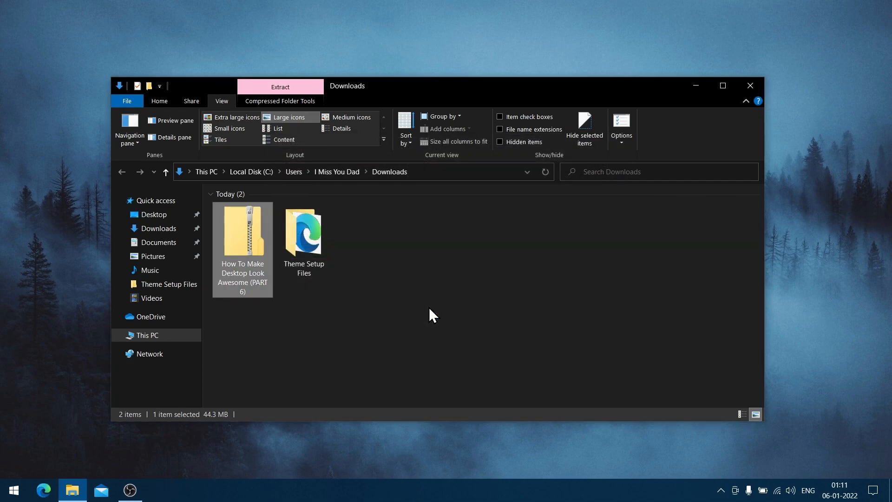
# Step: Open the extracted Theme Setup Files folder and display its contents as large icons
pyautogui.click(307, 234)
pyautogui.doubleClick(305, 240)
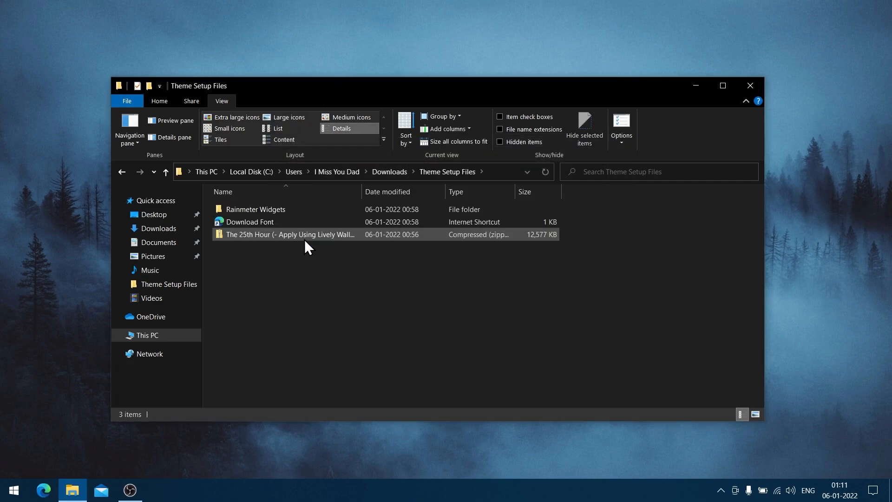
pyautogui.click(292, 117)
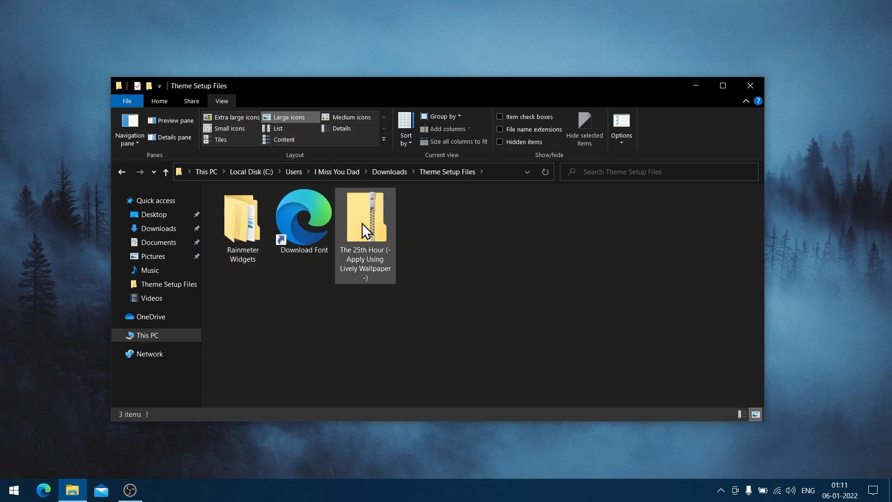
# Step: Open the Download Font shortcut and download the Anurati font from its befonts.com page
pyautogui.rightClick(302, 211)
pyautogui.click(329, 218)
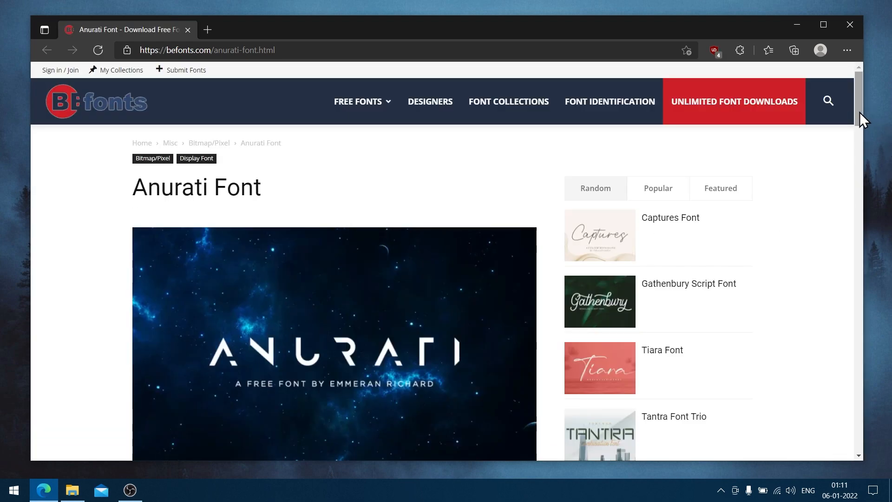
pyautogui.moveTo(859, 113); pyautogui.dragTo(861, 189)
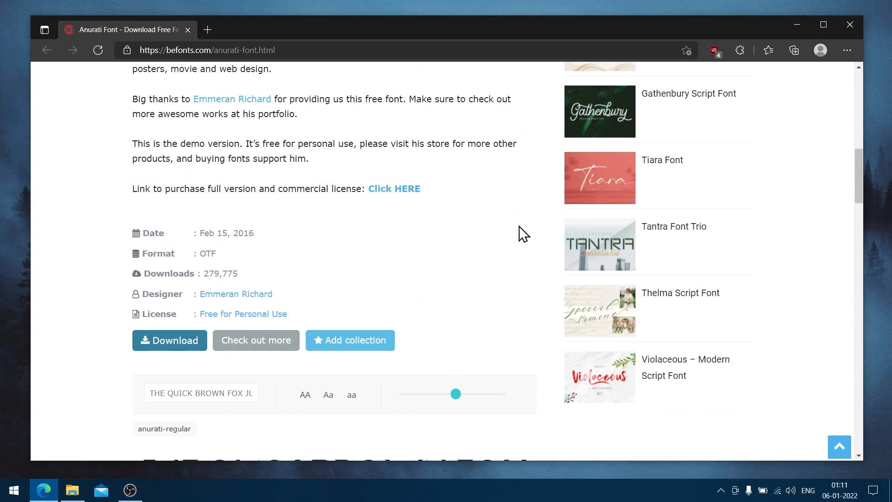
pyautogui.click(171, 338)
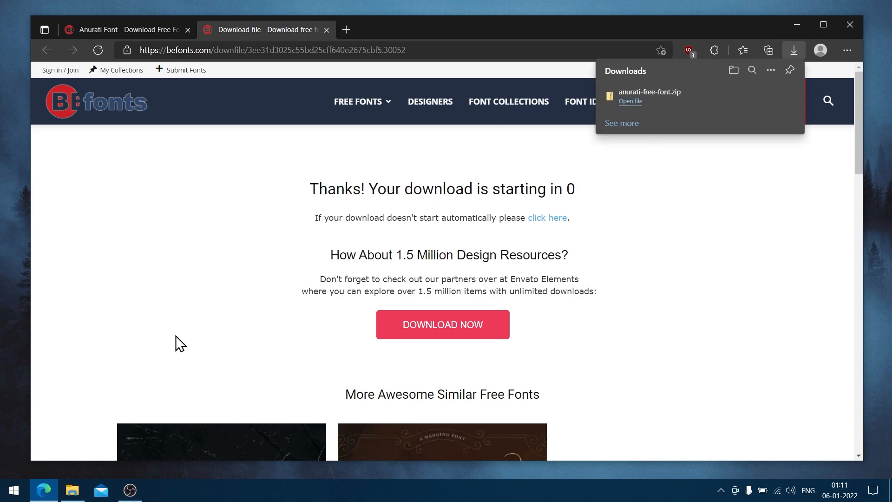
# Step: Show the downloaded anurati-free-font archive in its folder and extract it there with 7-Zip
pyautogui.click(753, 98)
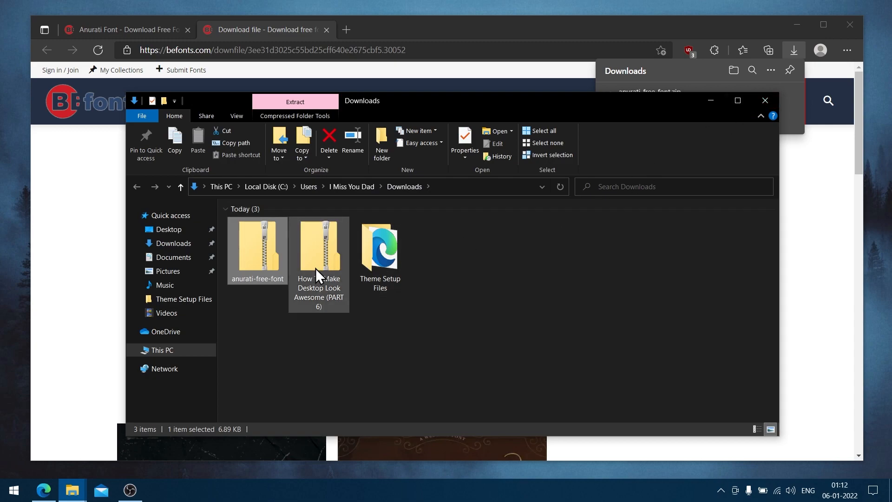
pyautogui.rightClick(261, 248)
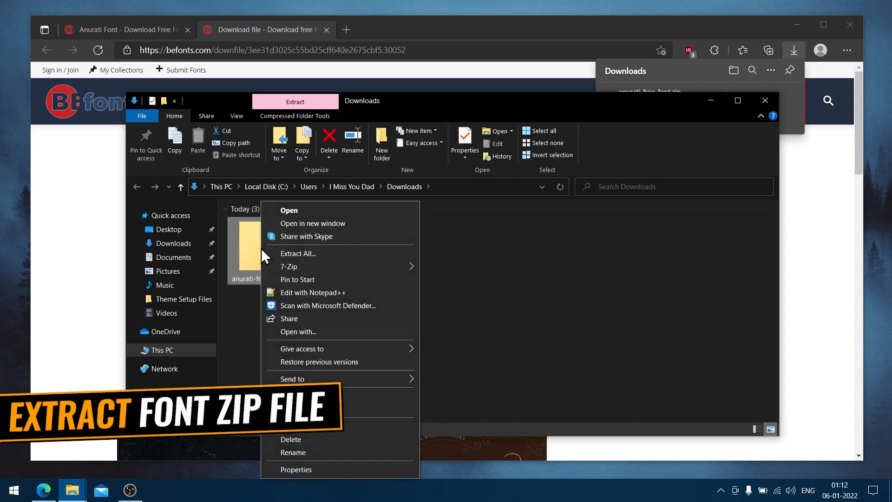
pyautogui.moveTo(279, 264)
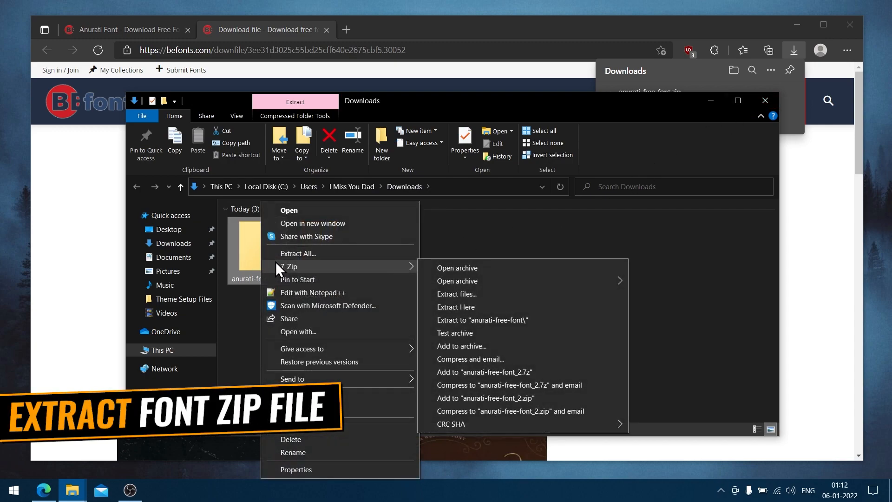
pyautogui.click(456, 306)
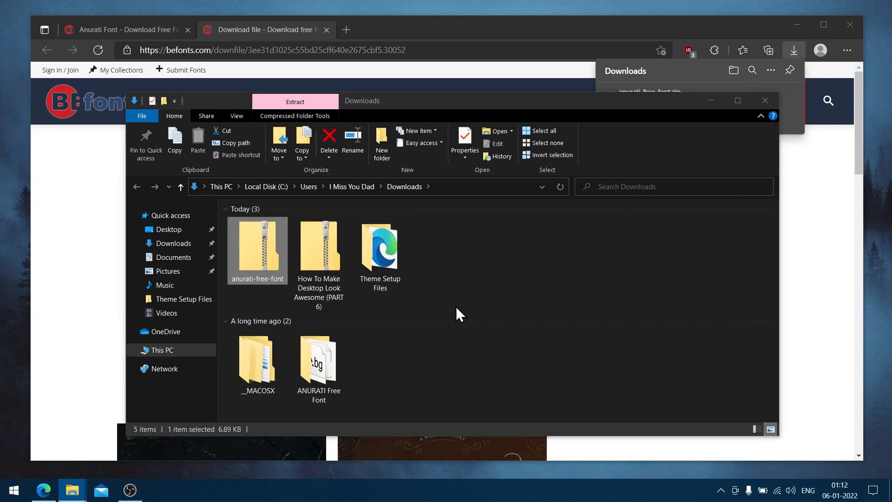
# Step: Open the extracted ANURATI Free Font folder and display its files as large icons
pyautogui.doubleClick(325, 367)
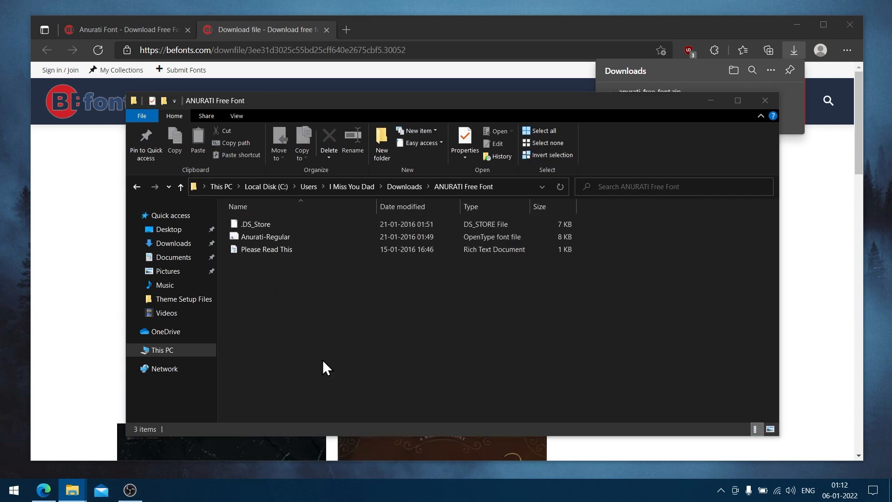
pyautogui.click(237, 114)
pyautogui.click(281, 132)
# Step: Install the Anurati-Regular font and close the folder window
pyautogui.click(308, 237)
pyautogui.rightClick(316, 233)
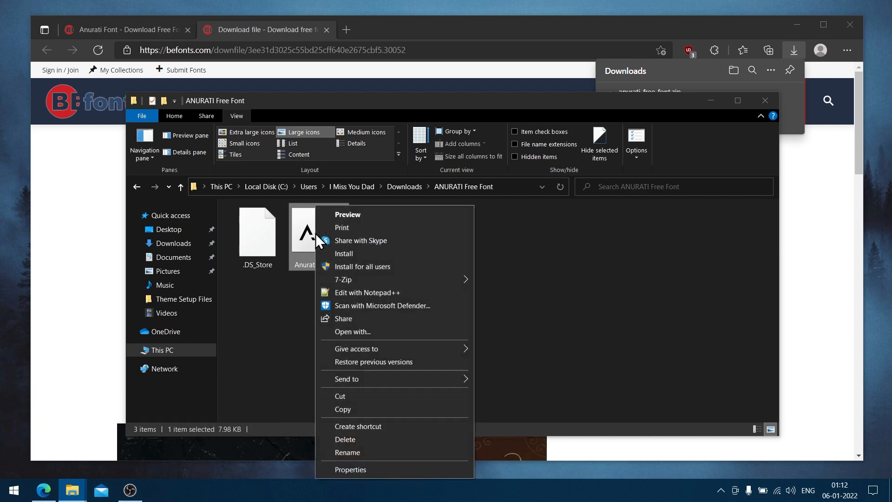
pyautogui.click(348, 253)
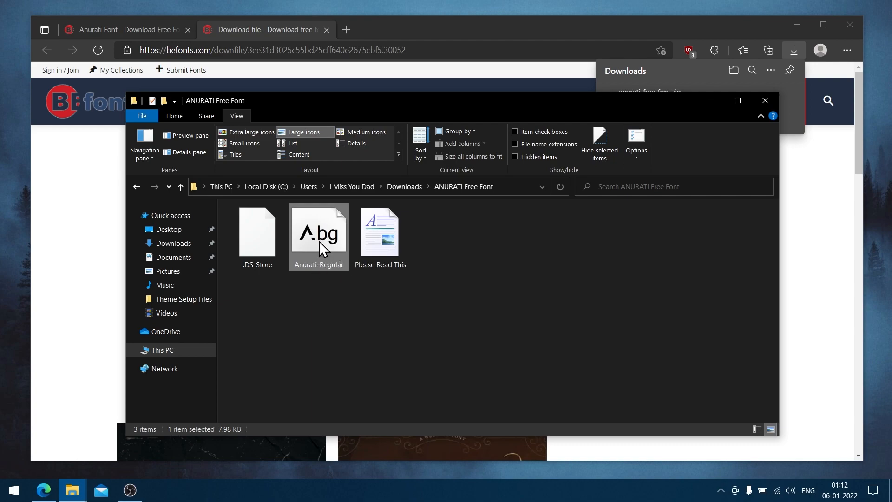
pyautogui.click(765, 100)
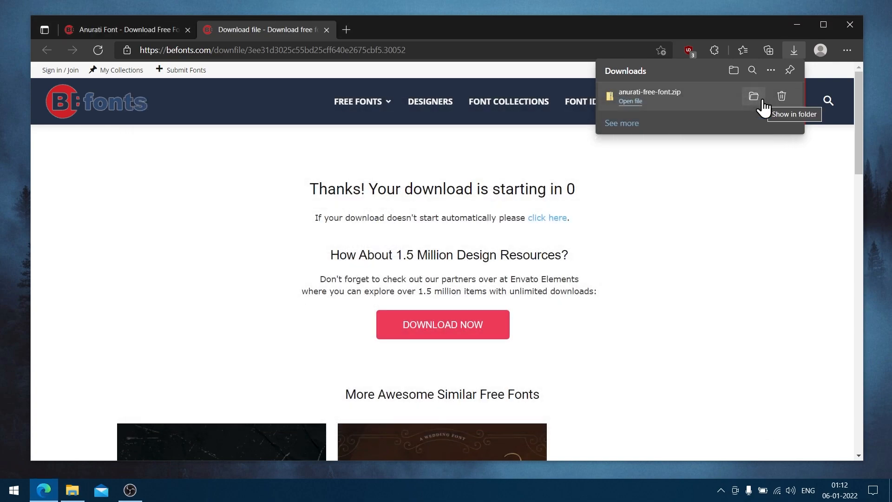
# Step: Close the browser and locate The 25th Hour wallpaper archive in the Theme Setup Files folder
pyautogui.click(859, 25)
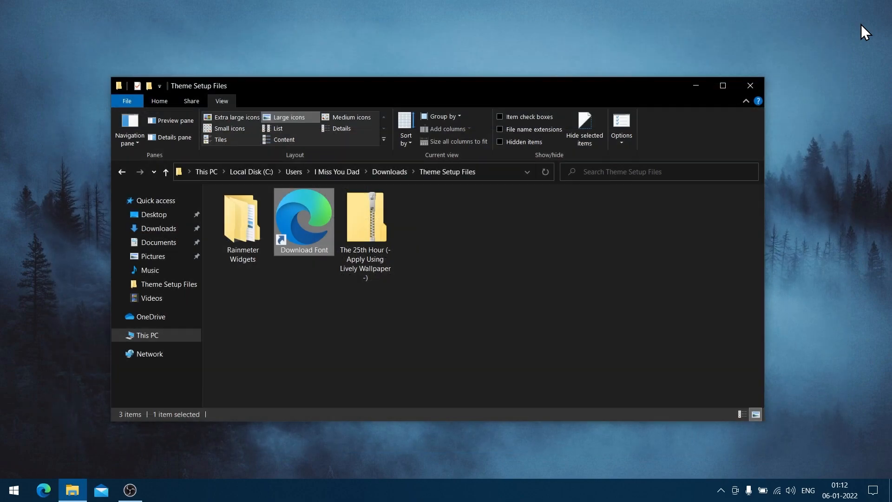
pyautogui.click(673, 235)
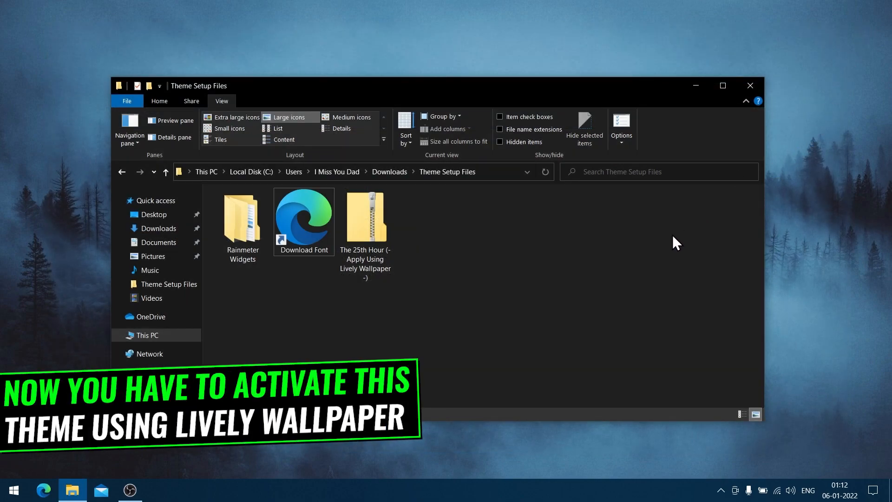
pyautogui.click(370, 229)
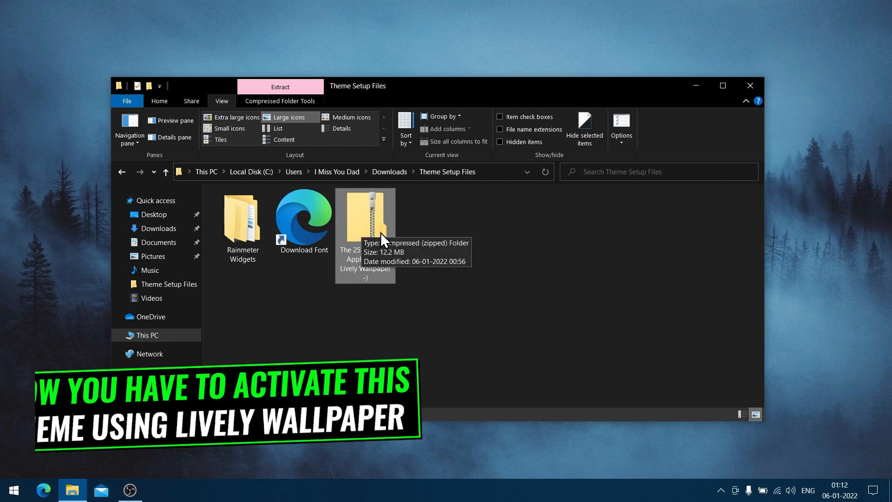
pyautogui.click(494, 270)
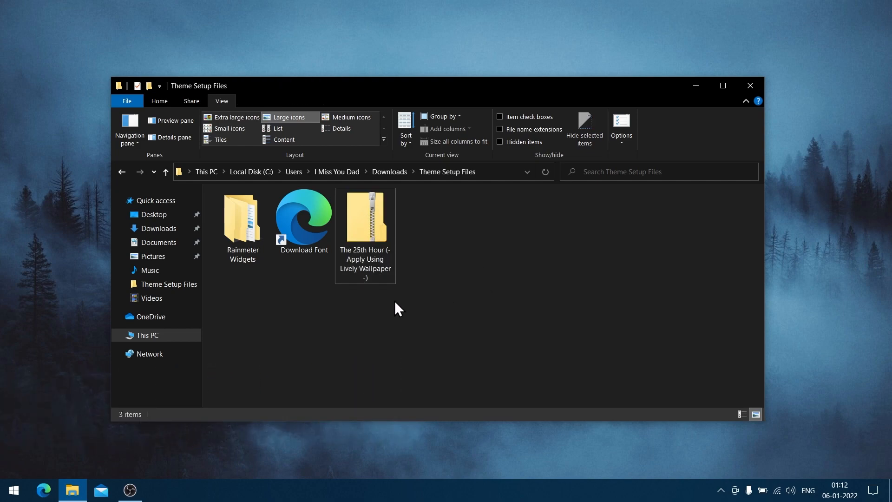
# Step: Search the Microsoft Store for "lively" and open the Lively Wallpaper app page
pyautogui.click(15, 491)
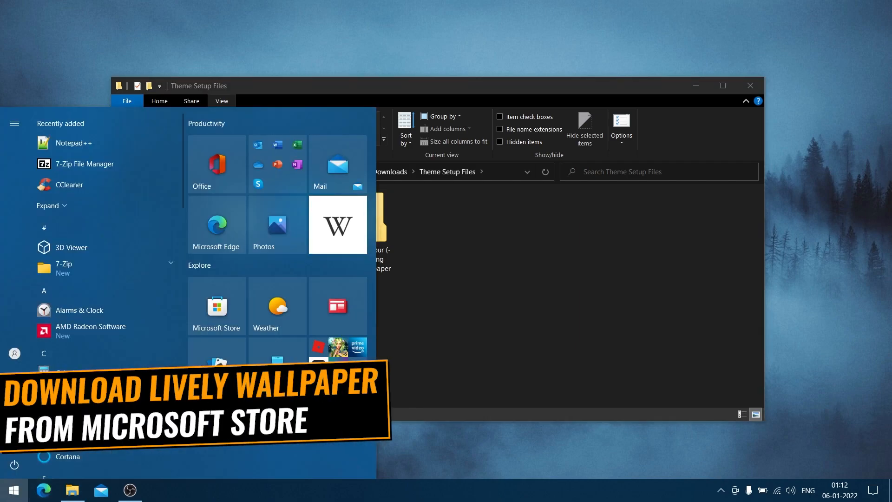
pyautogui.click(227, 306)
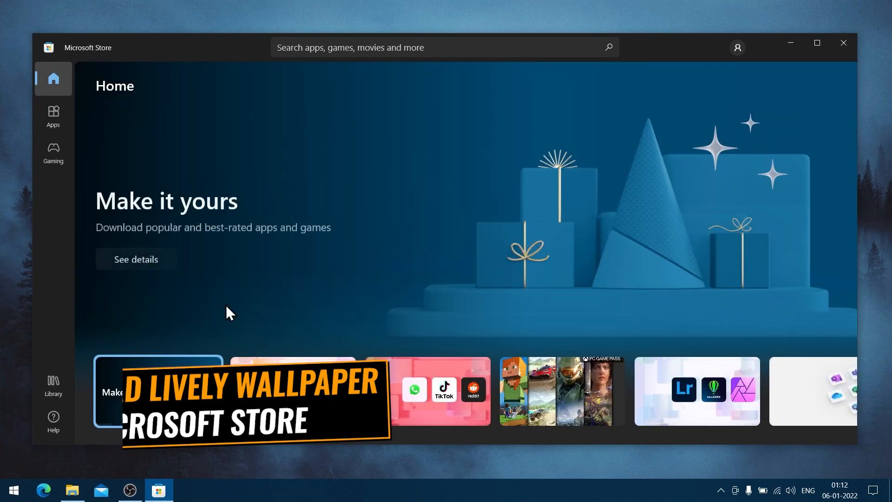
pyautogui.click(357, 48)
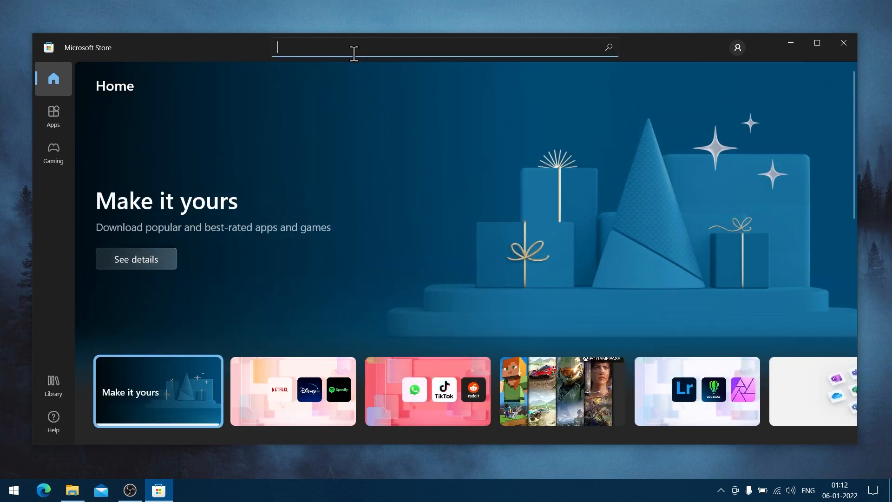
pyautogui.write('lively')
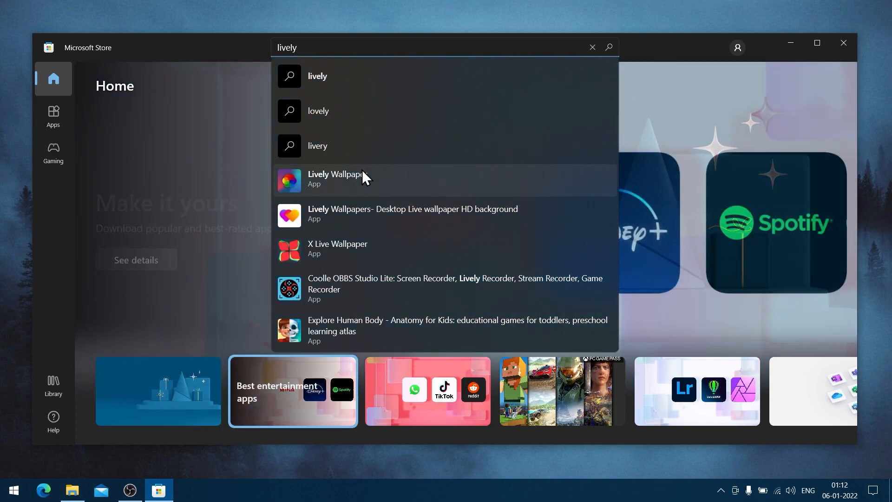
pyautogui.click(362, 185)
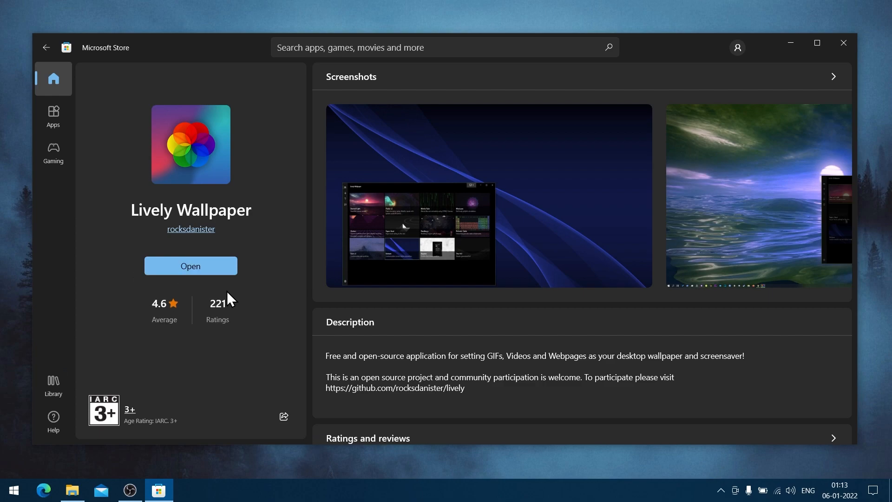
# Step: Launch Lively Wallpaper, close the Microsoft Store, and keep Start with Windows on in the Lively setup wizard
pyautogui.click(199, 265)
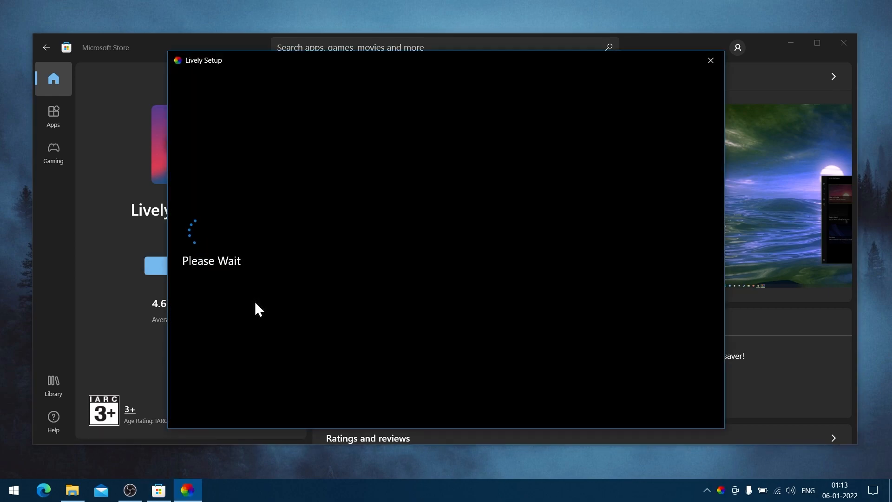
pyautogui.click(852, 46)
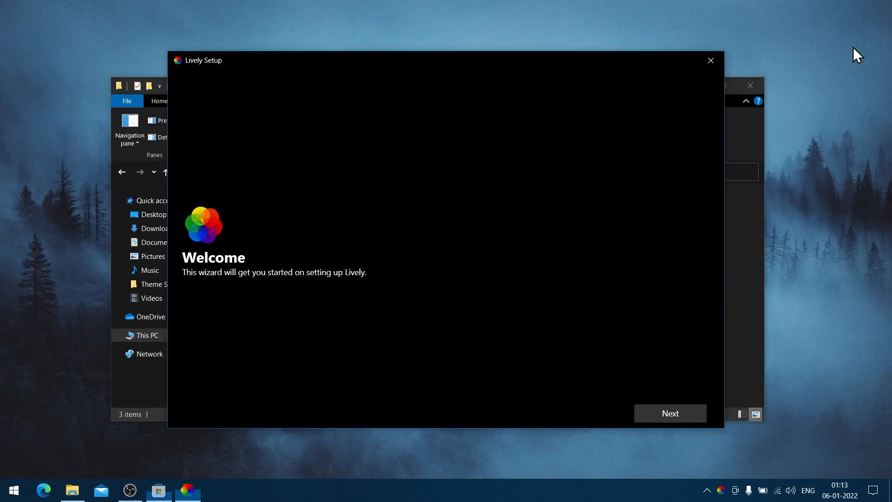
pyautogui.click(692, 409)
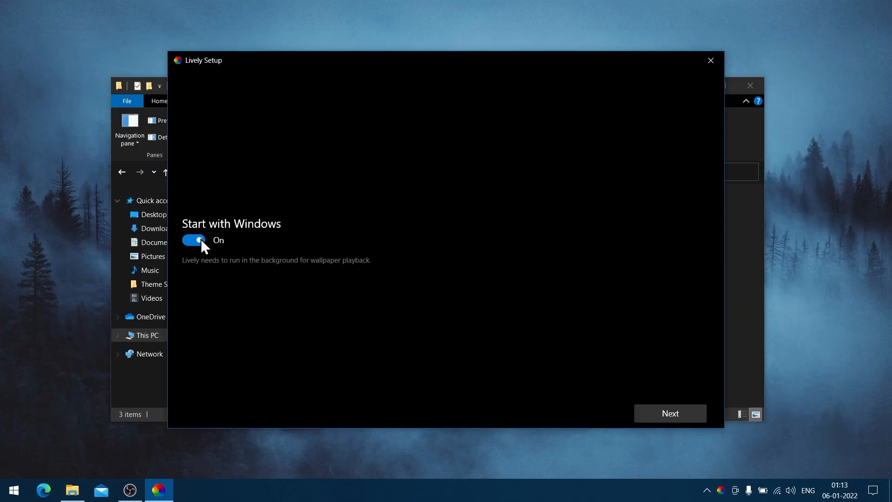
pyautogui.click(660, 409)
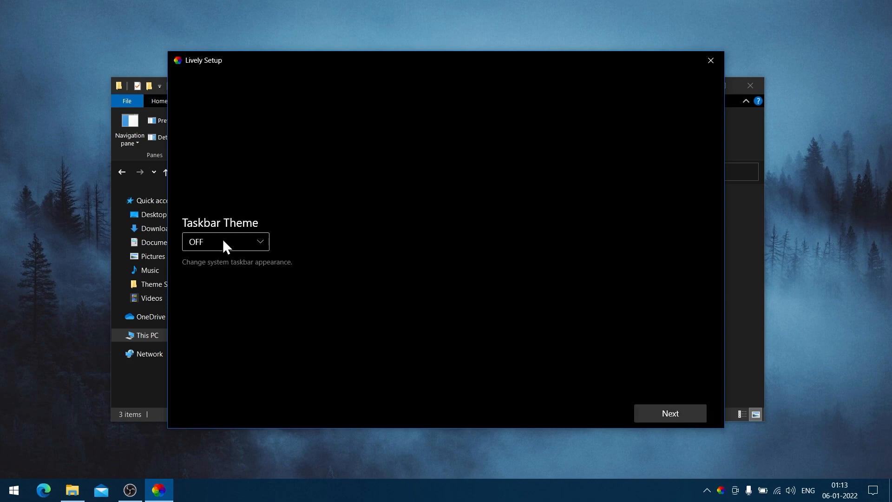
# Step: Try the Clear taskbar theme, switch it to Blur and finish the Lively setup
pyautogui.click(232, 241)
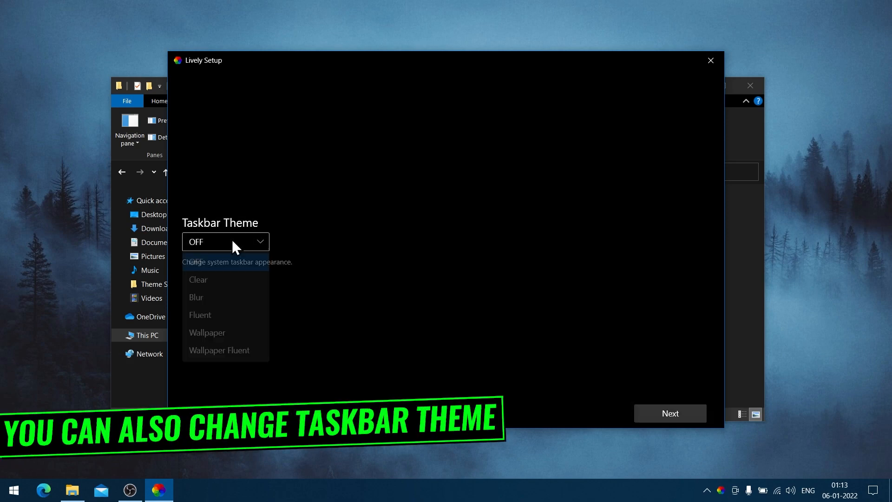
pyautogui.click(233, 280)
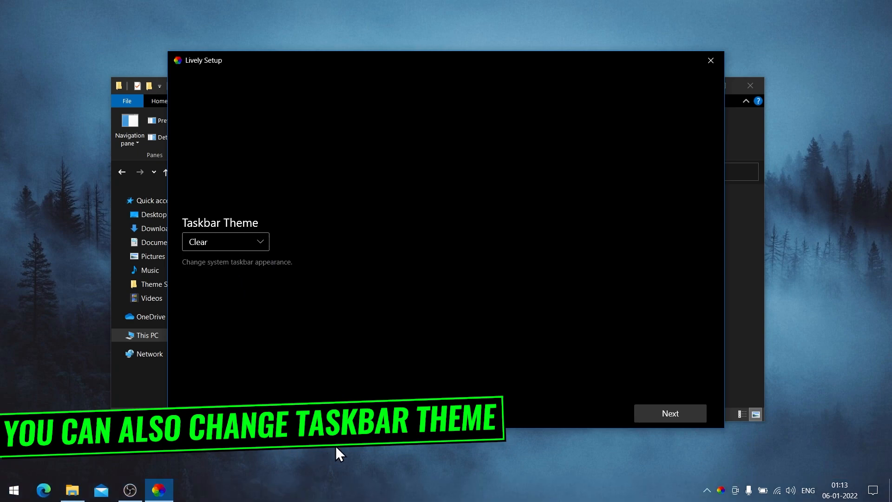
pyautogui.click(239, 244)
pyautogui.click(232, 297)
pyautogui.click(663, 410)
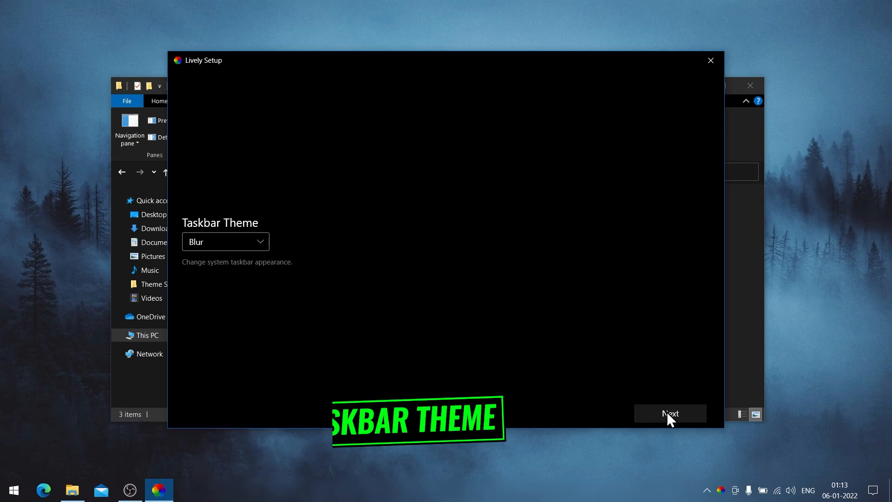
pyautogui.click(662, 405)
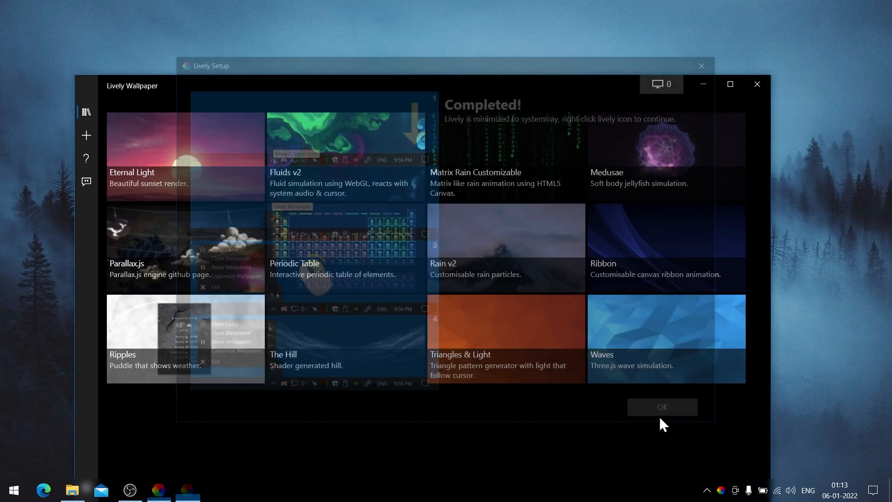
# Step: Move the Lively Wallpaper window aside to select The 25th Hour archive in its folder, and bring Lively Wallpaper back to the front
pyautogui.moveTo(427, 84); pyautogui.dragTo(663, 38)
pyautogui.click(227, 87)
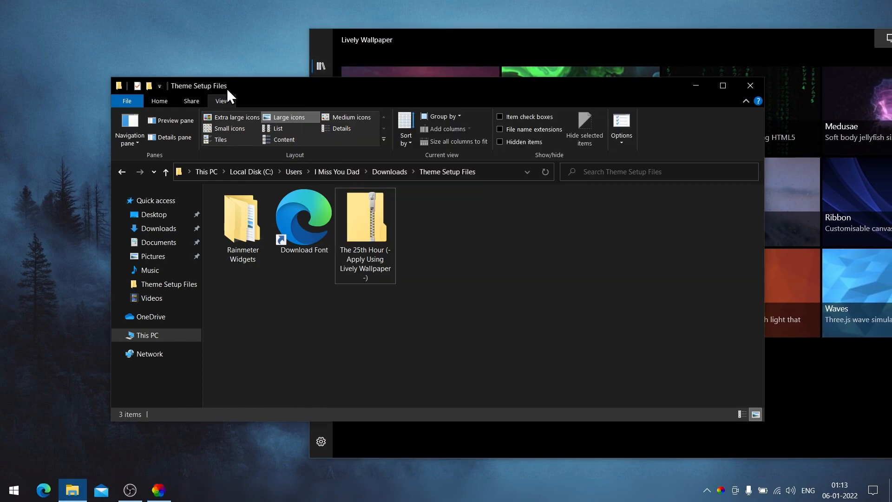
pyautogui.click(362, 218)
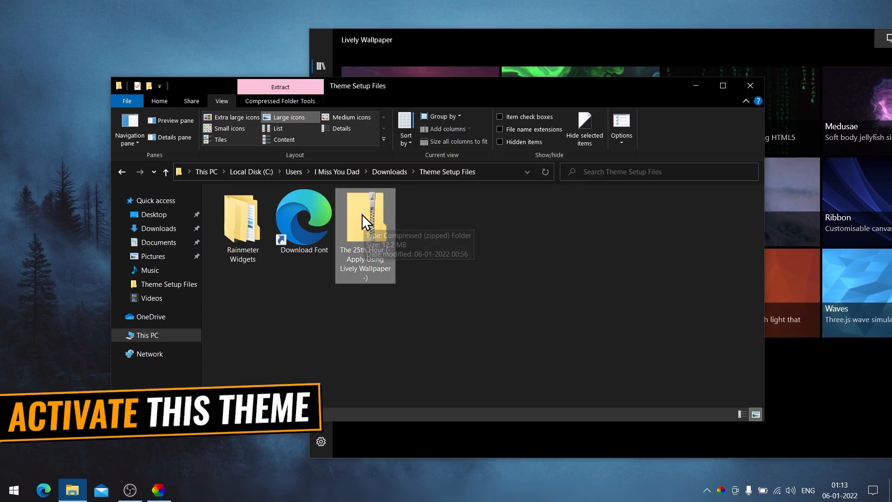
pyautogui.moveTo(421, 40); pyautogui.dragTo(283, 37)
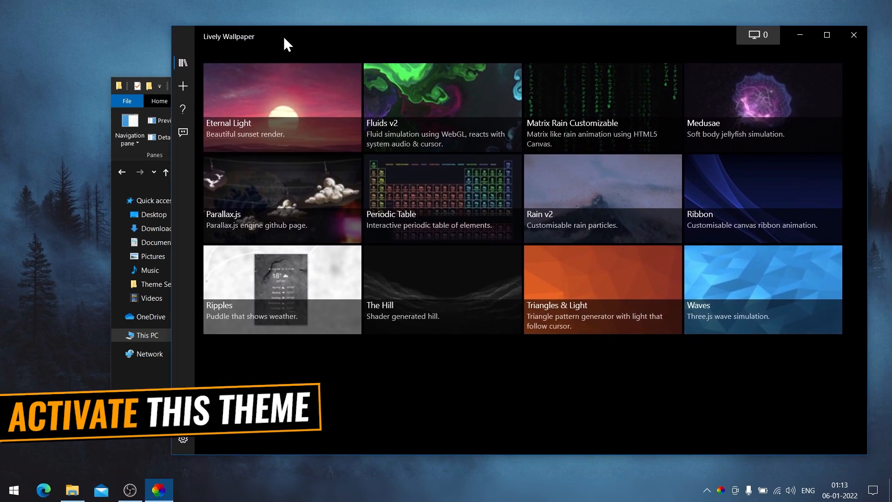
# Step: Add The 25th Hour archive from the Theme Setup Files folder in Downloads to the Lively Wallpaper library
pyautogui.click(181, 88)
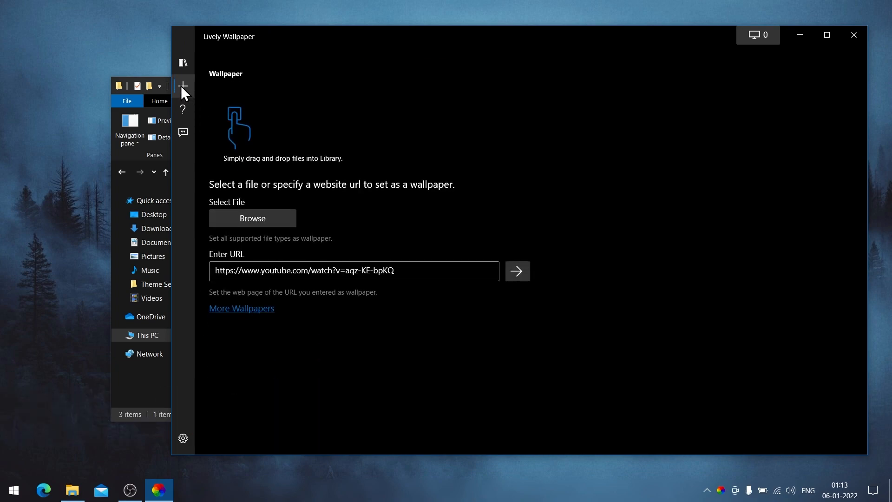
pyautogui.click(256, 217)
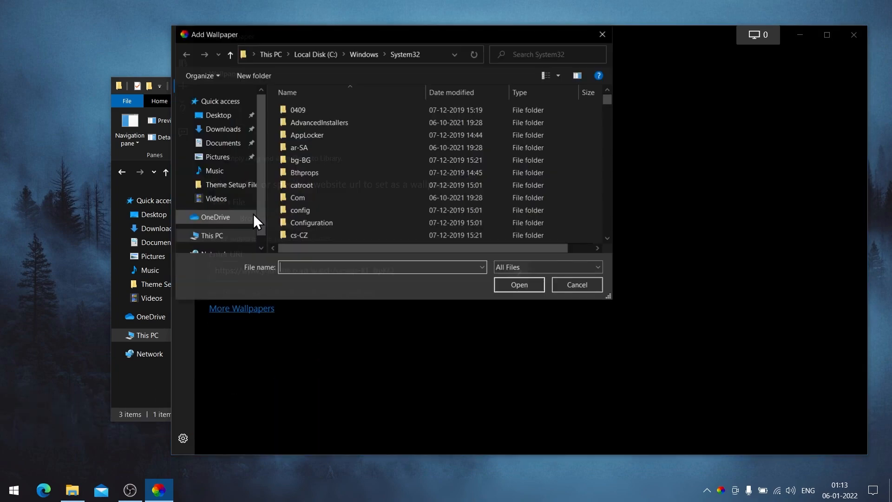
pyautogui.click(221, 129)
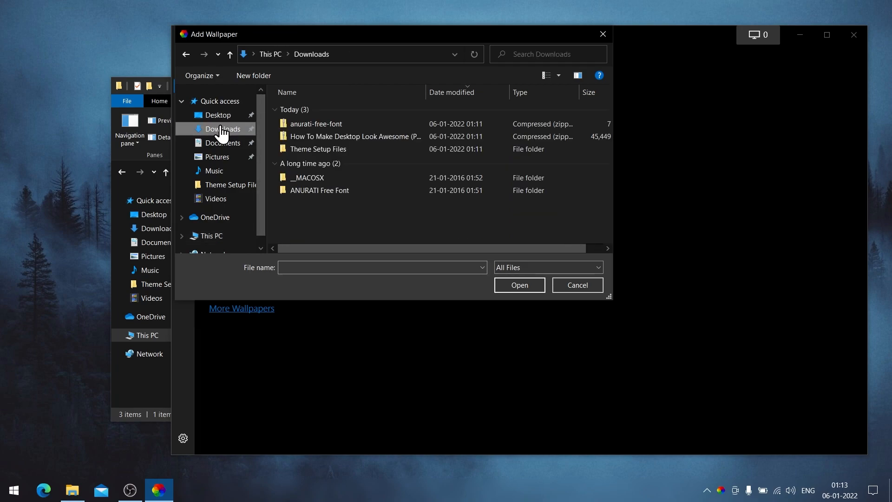
pyautogui.doubleClick(328, 150)
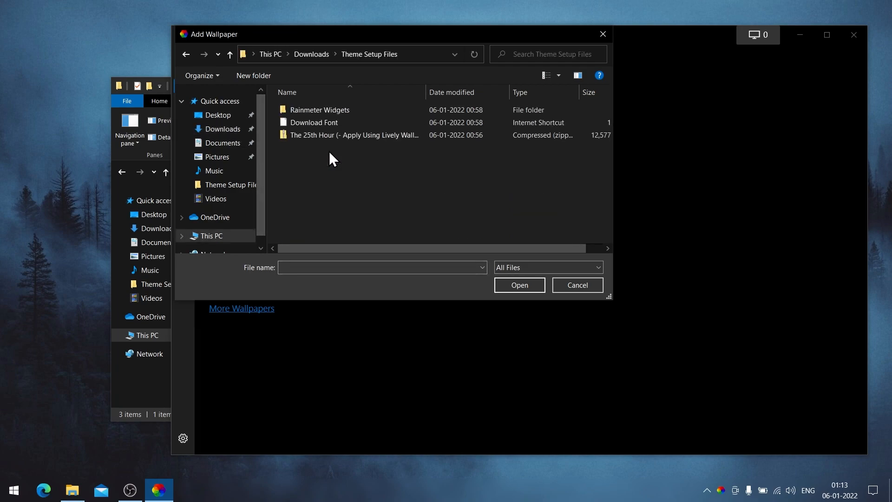
pyautogui.click(312, 136)
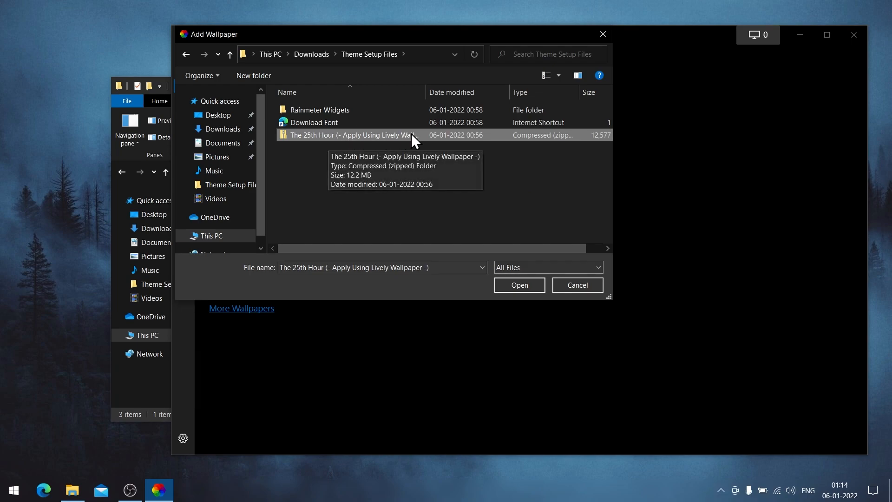
pyautogui.click(525, 288)
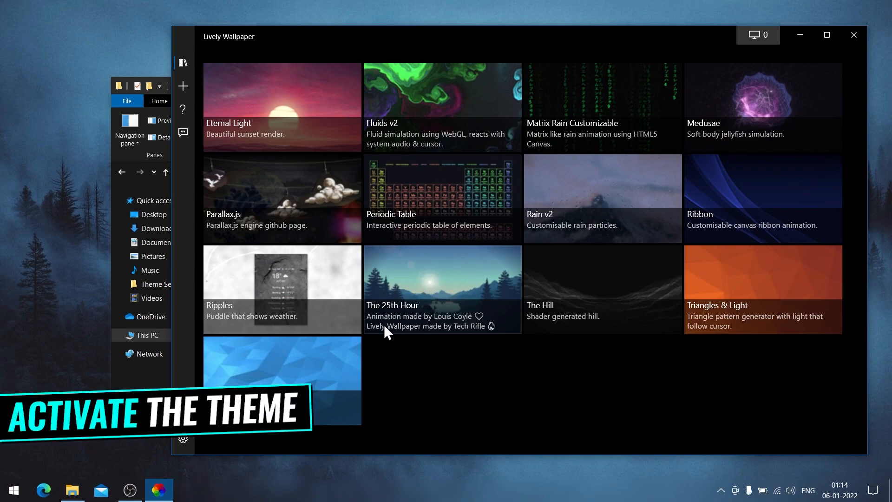
# Step: Apply The 25th Hour as the desktop wallpaper and clear the Lively Wallpaper and Theme Setup Files windows off the desktop
pyautogui.click(438, 280)
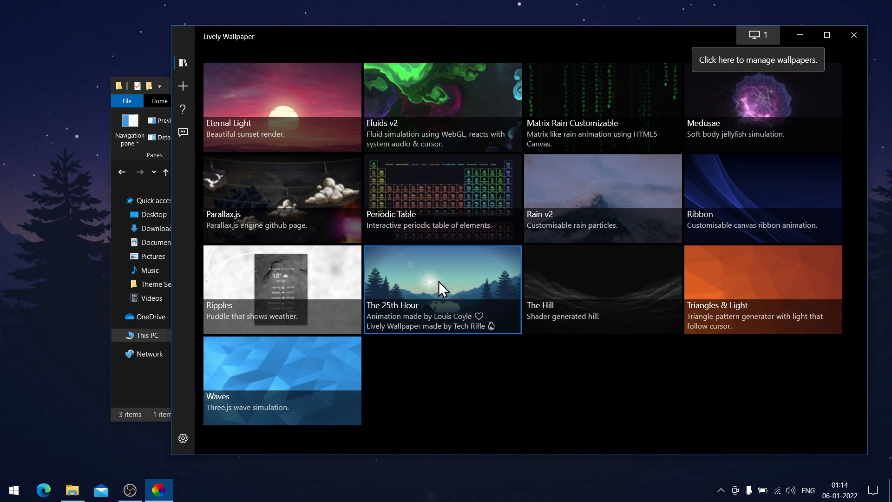
pyautogui.click(854, 33)
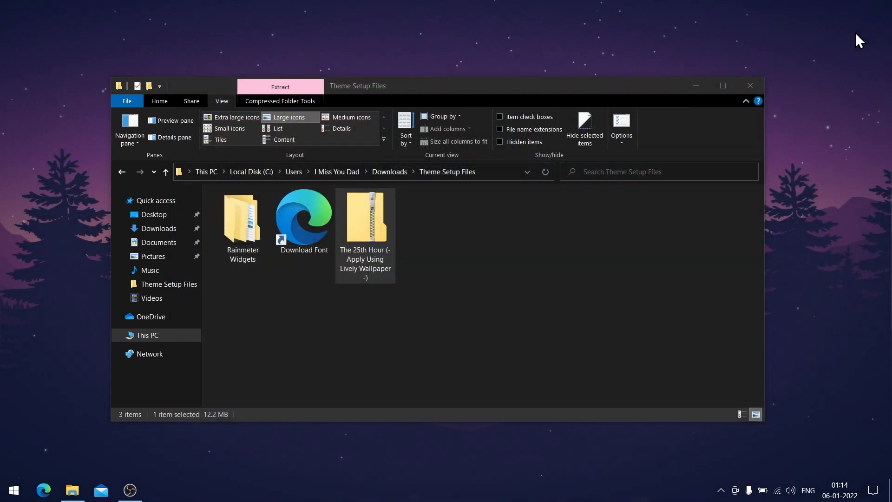
pyautogui.click(422, 282)
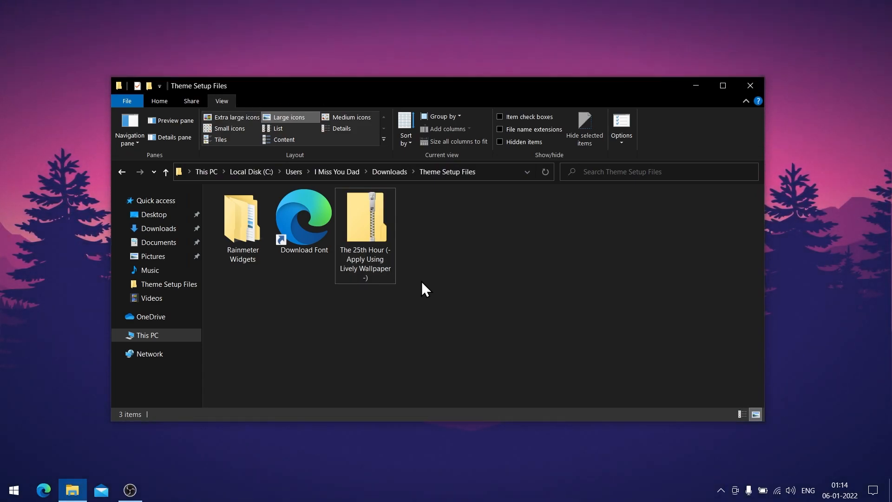
pyautogui.click(697, 88)
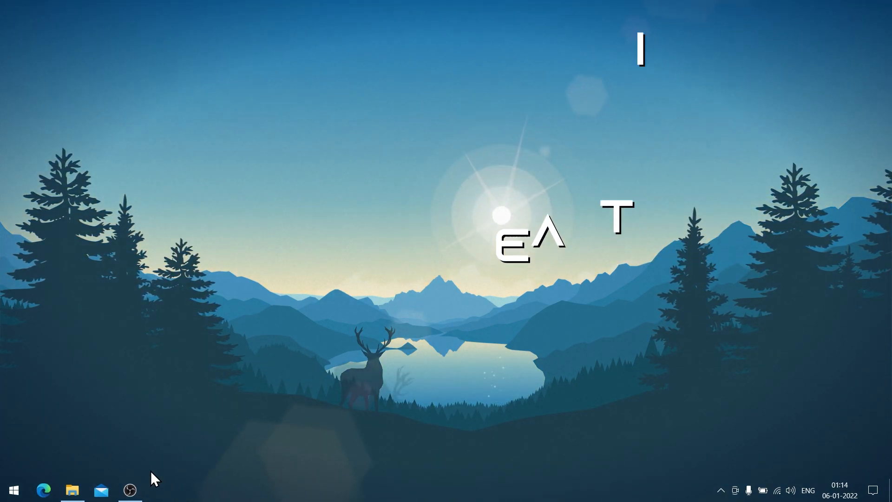
# Step: Switch to Microsoft Edge and download the Rainmeter 4.5.8 installer from rainmeter.net
pyautogui.moveTo(44, 492)
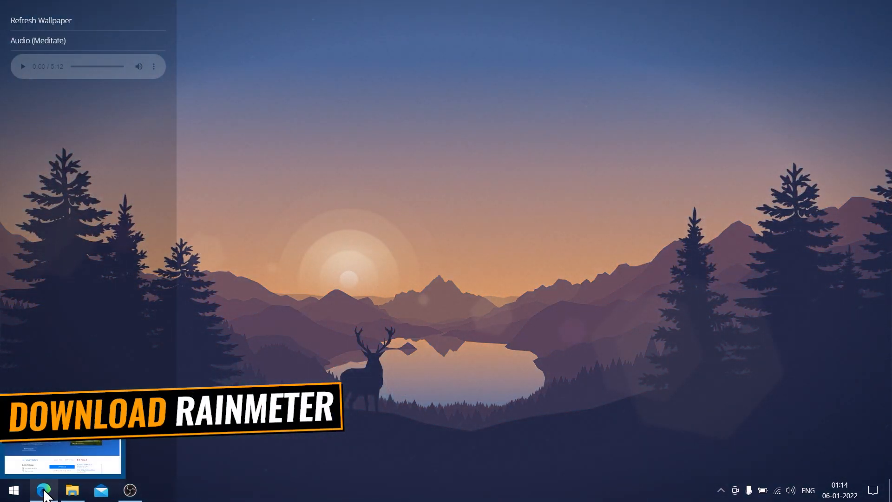
pyautogui.click(45, 491)
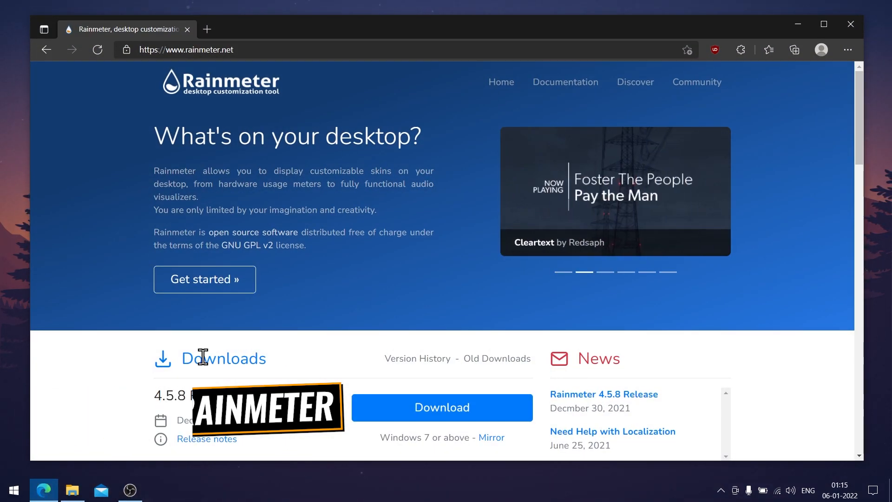
pyautogui.click(435, 416)
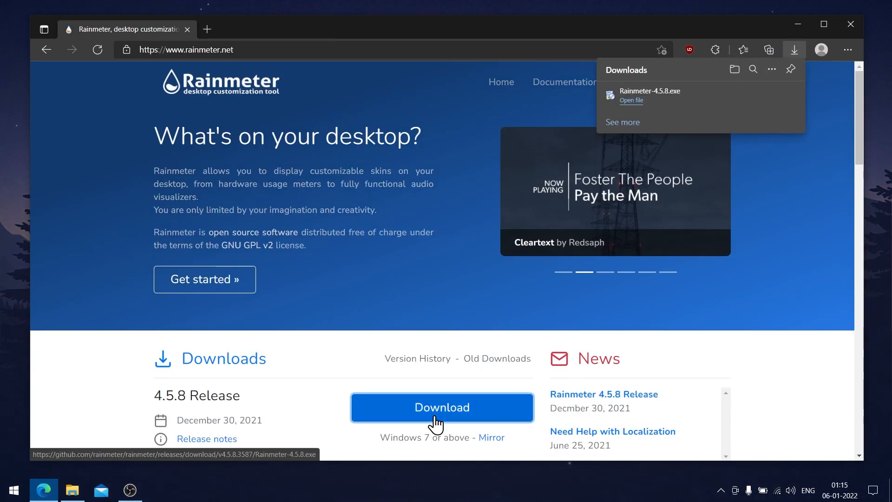
# Step: Run the downloaded Rainmeter installer in English, close the browser, and complete the standard 64-bit installation with Rainmeter set to launch
pyautogui.click(623, 103)
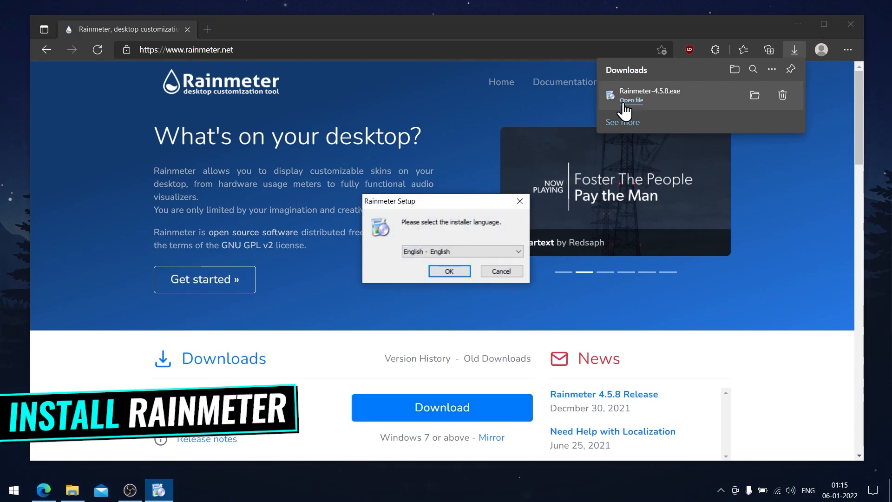
pyautogui.click(450, 274)
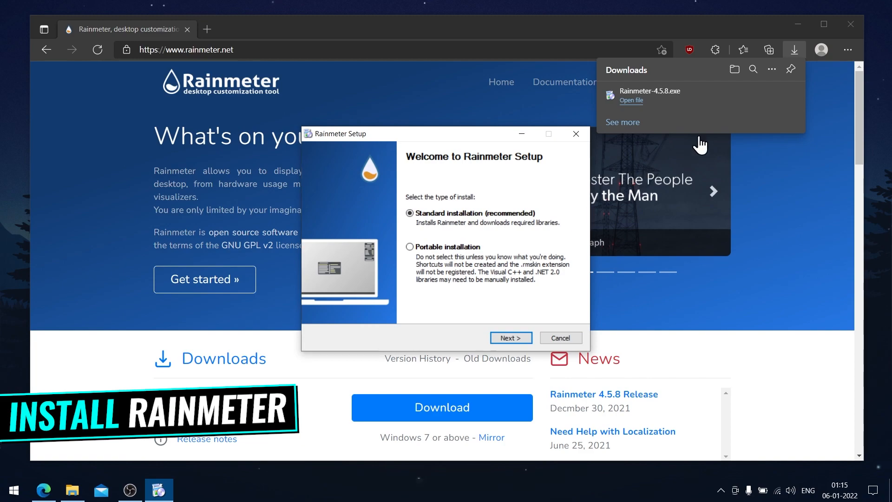
pyautogui.click(844, 32)
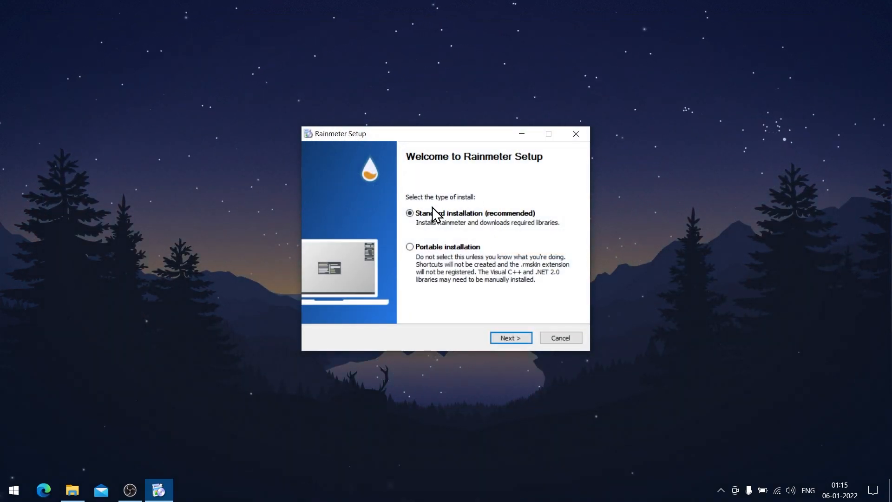
pyautogui.click(507, 337)
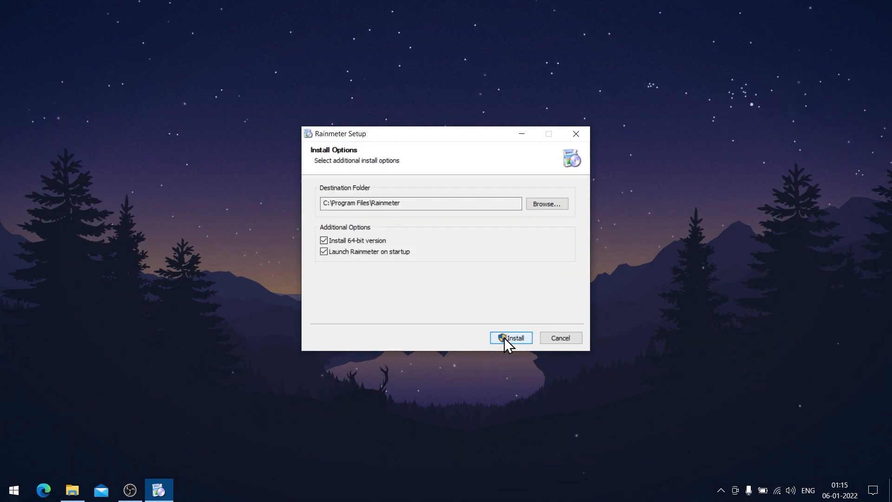
pyautogui.click(507, 338)
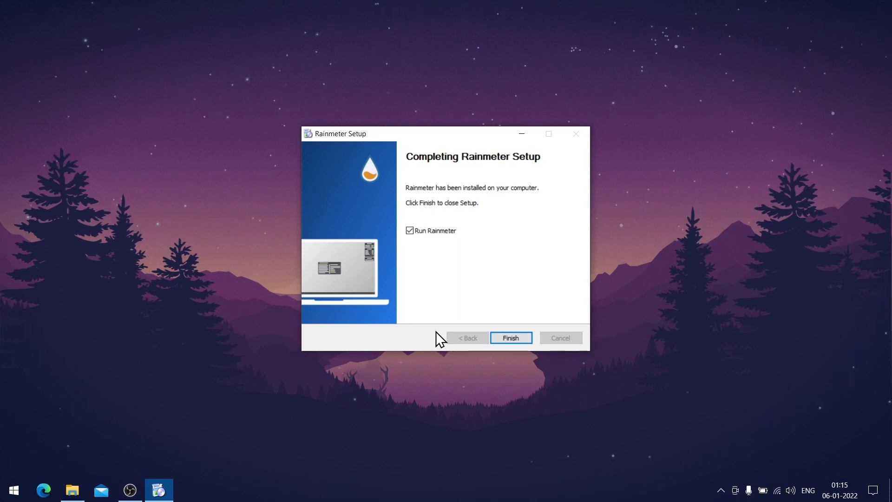
pyautogui.click(499, 342)
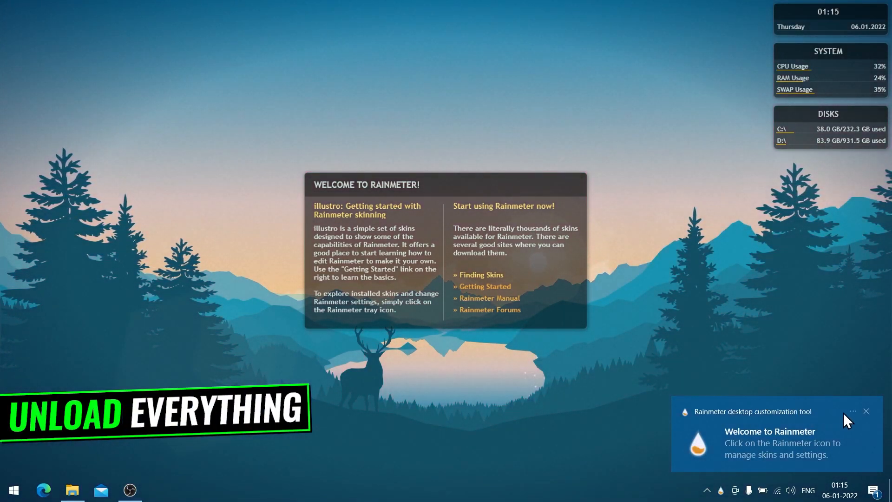
# Step: Dismiss the Rainmeter welcome notification and unload the default Welcome, Disks, System and Clock skins from the desktop
pyautogui.click(866, 411)
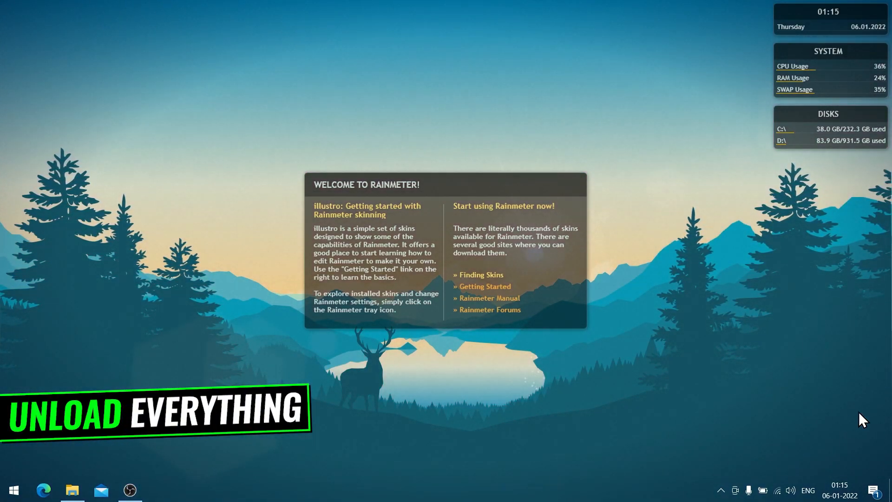
pyautogui.rightClick(495, 252)
pyautogui.click(517, 380)
pyautogui.rightClick(791, 129)
pyautogui.click(800, 257)
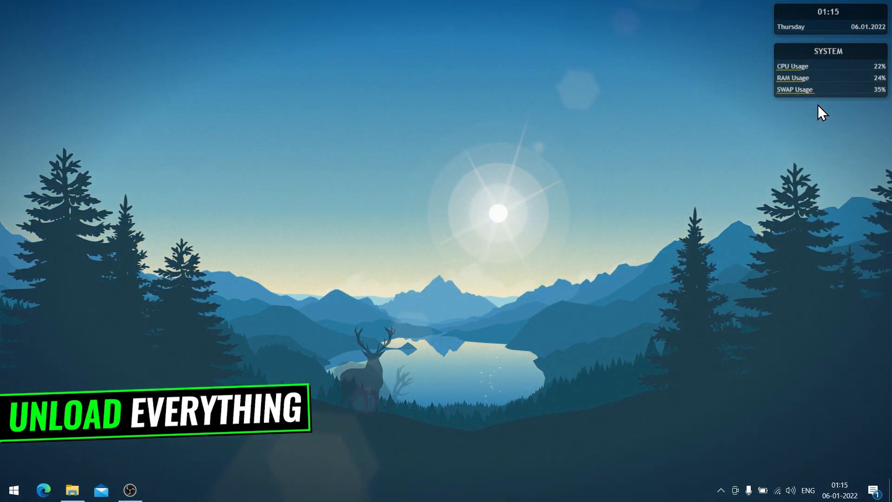
pyautogui.rightClick(821, 83)
pyautogui.click(827, 211)
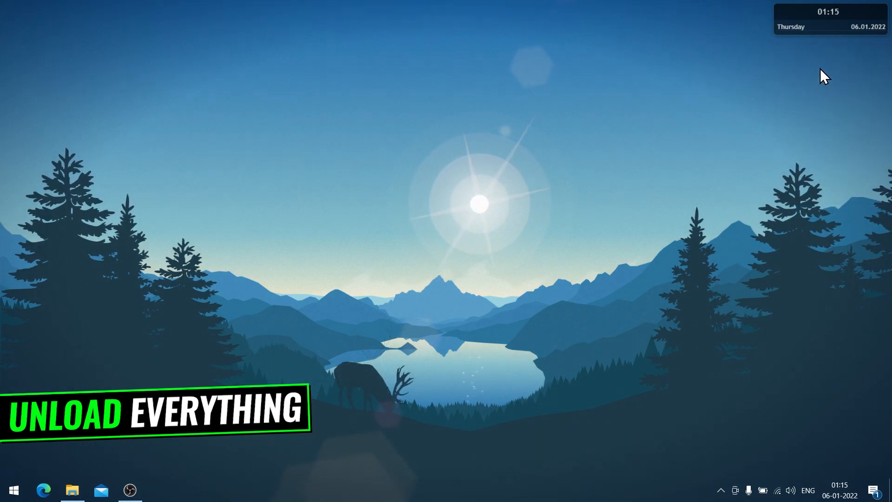
pyautogui.rightClick(837, 27)
pyautogui.click(835, 155)
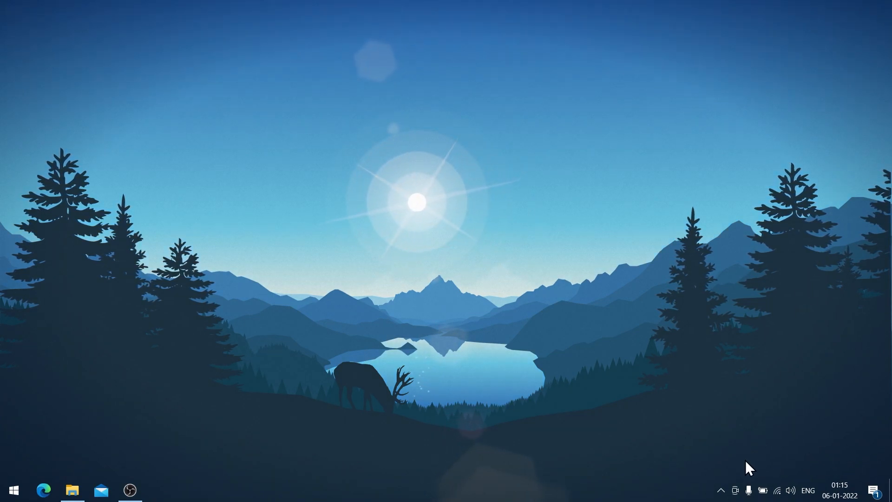
# Step: Open the Manage Rainmeter window from the system tray and move it toward the desktop's upper-left corner
pyautogui.click(721, 490)
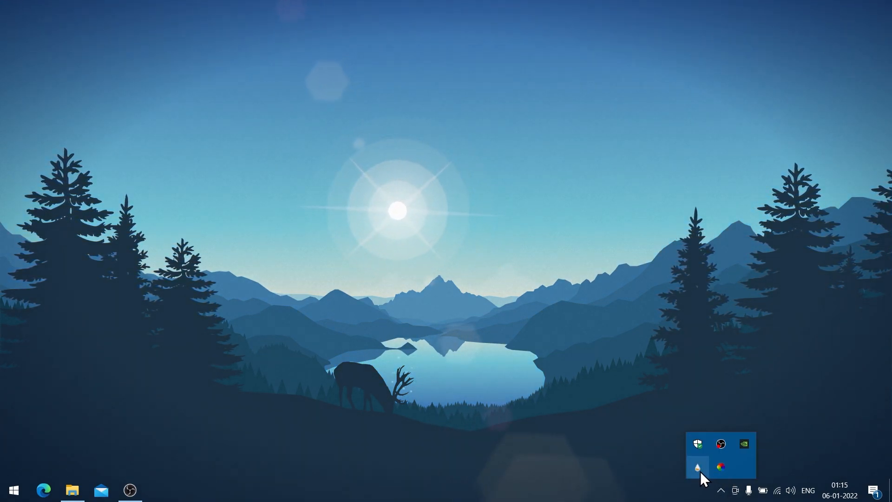
pyautogui.doubleClick(695, 465)
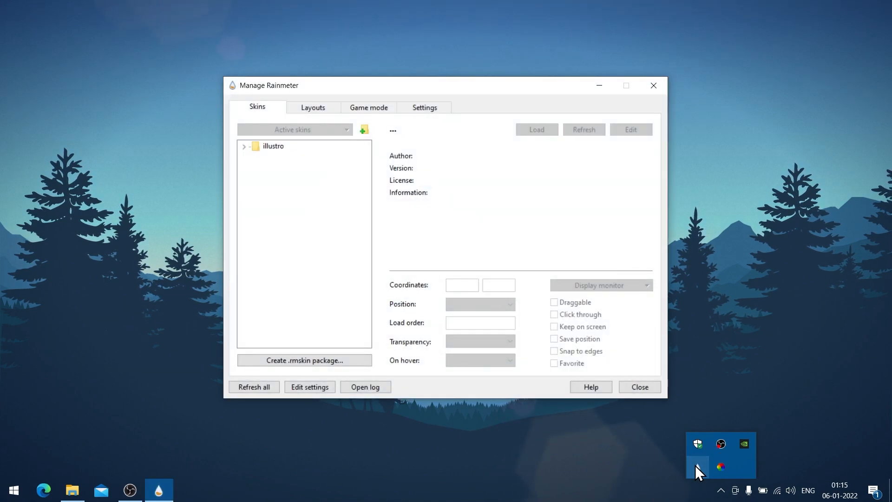
pyautogui.moveTo(465, 83); pyautogui.dragTo(285, 39)
# Step: Open the illustro skin's folder, go up to its parent Skins folder, and move that folder window aside
pyautogui.click(106, 108)
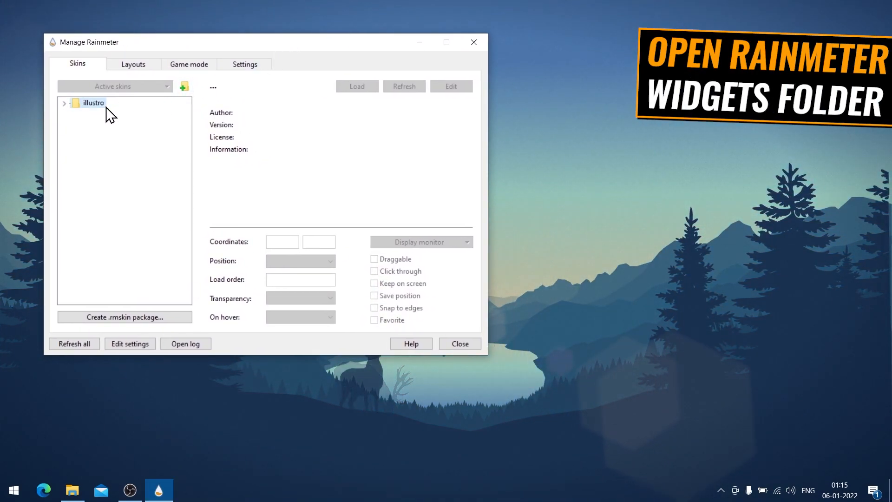
pyautogui.rightClick(100, 105)
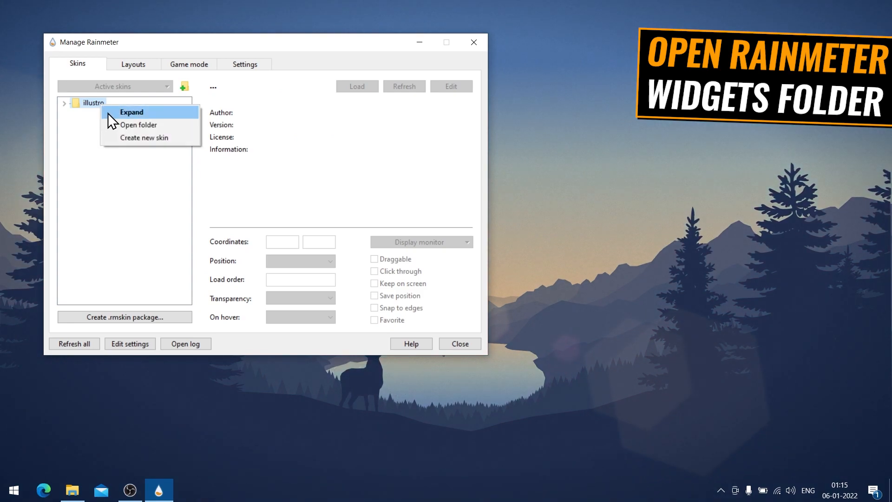
pyautogui.click(143, 126)
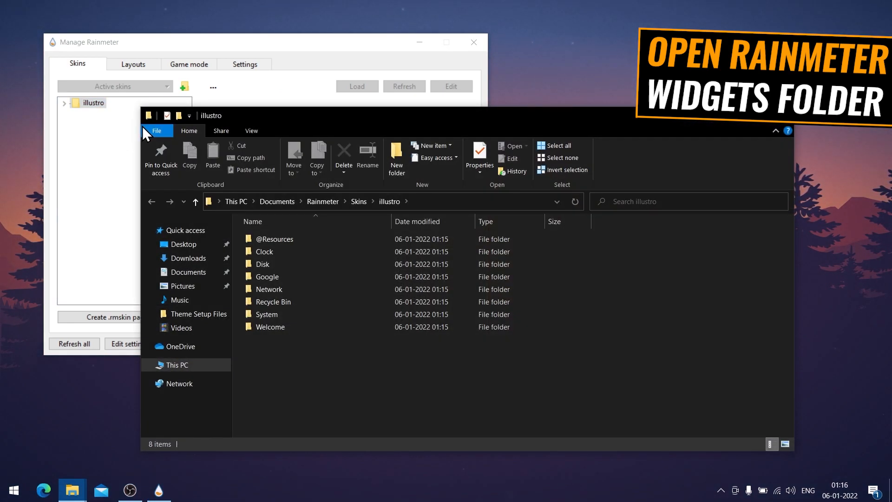
pyautogui.click(359, 201)
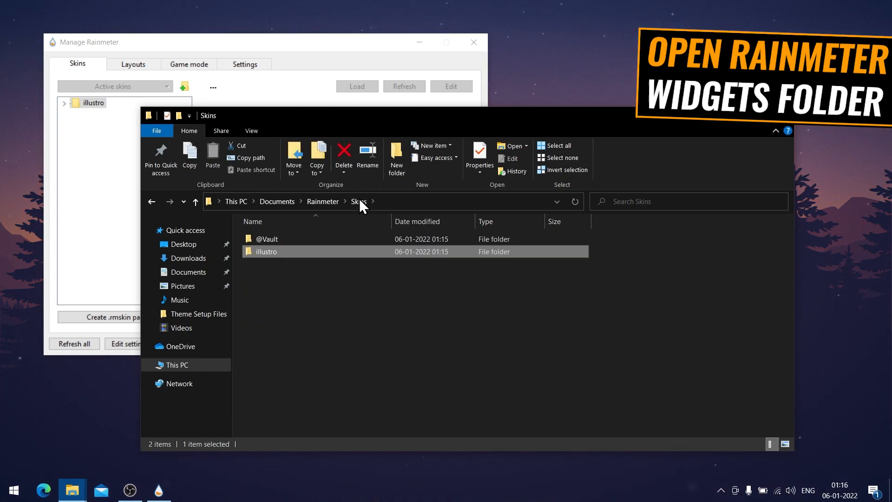
pyautogui.moveTo(343, 281); pyautogui.dragTo(246, 385)
pyautogui.moveTo(363, 125); pyautogui.dragTo(521, 141)
# Step: Copy the Evasion and SmallCleanWeather folders from Rainmeter Widgets inside Theme Setup Files, showing them as large icons
pyautogui.click(72, 490)
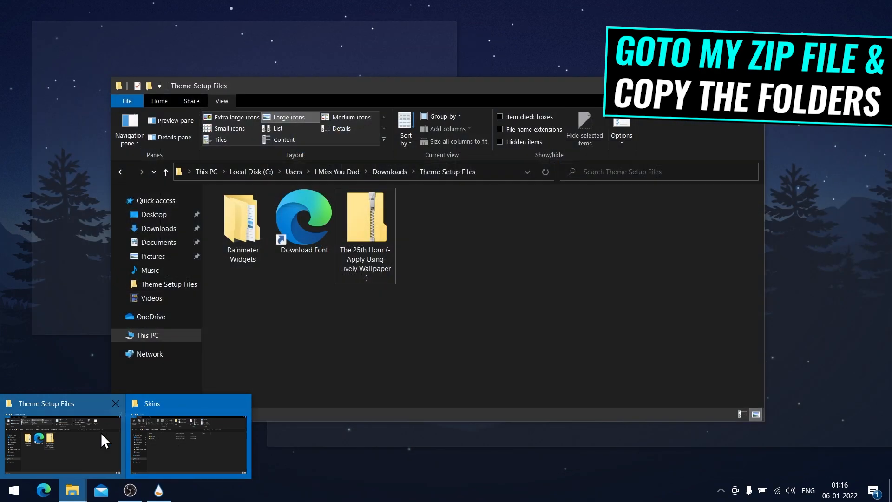
pyautogui.click(101, 433)
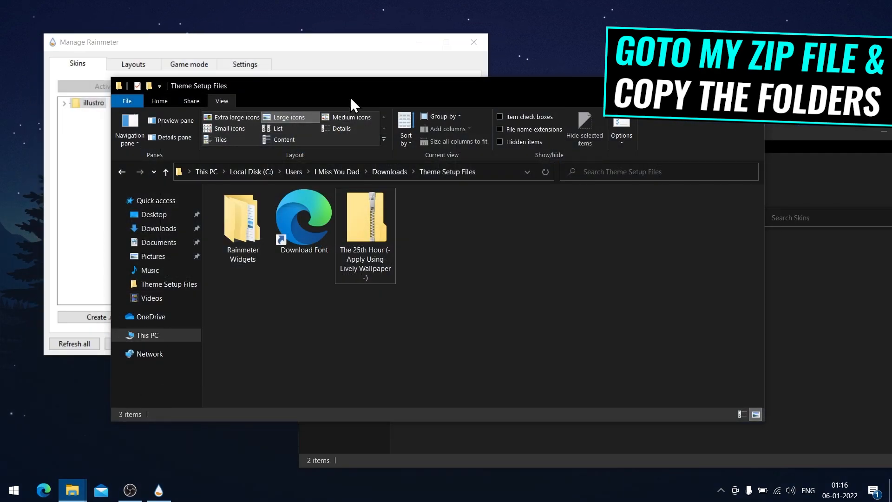
pyautogui.moveTo(348, 86); pyautogui.dragTo(311, 29)
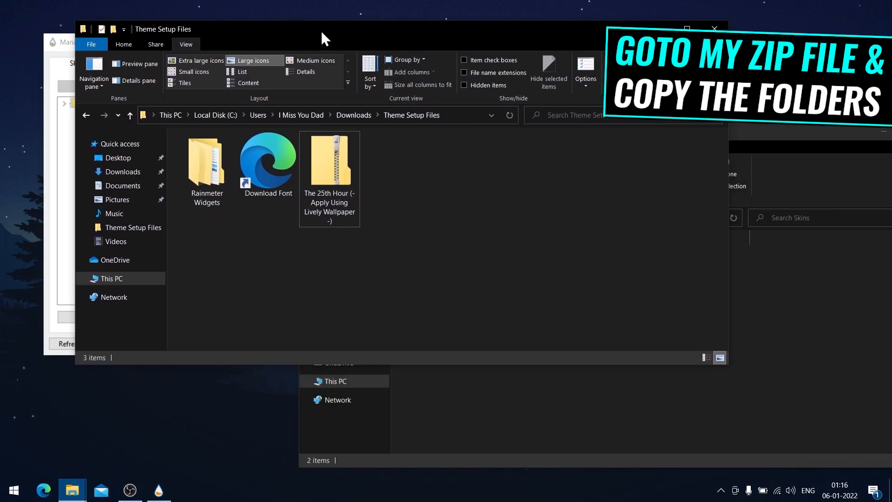
pyautogui.doubleClick(209, 177)
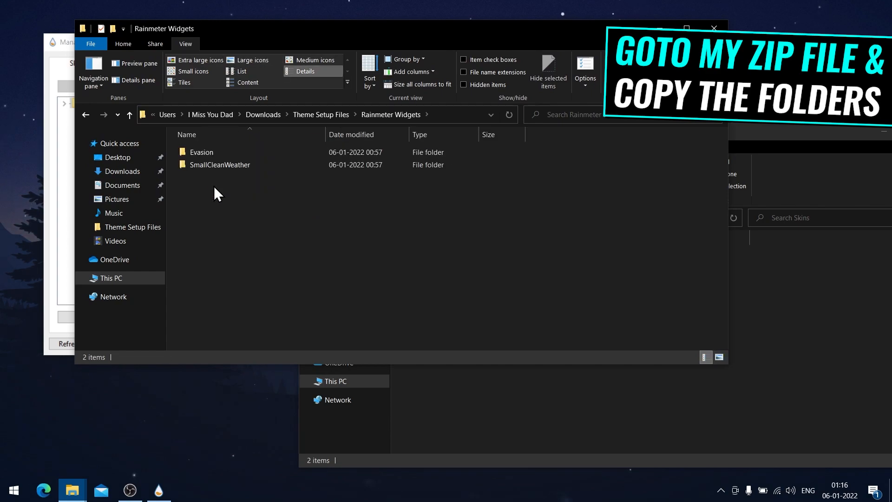
pyautogui.click(254, 59)
pyautogui.moveTo(333, 230); pyautogui.dragTo(186, 165)
pyautogui.rightClick(205, 160)
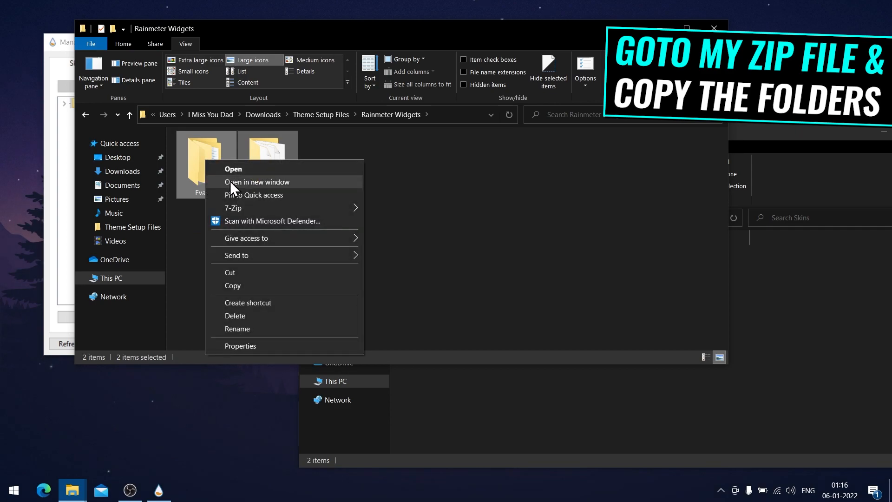
pyautogui.click(264, 288)
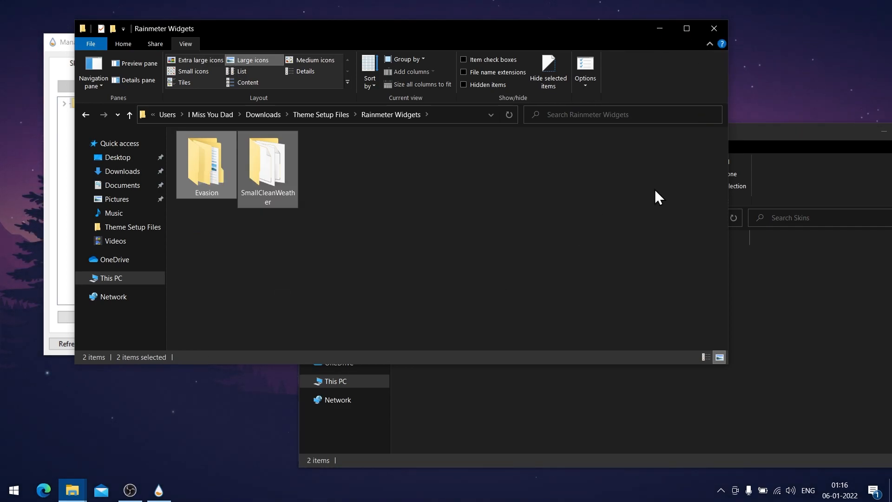
# Step: Paste the copied widget folders into Rainmeter's Skins folder and close both File Explorer windows
pyautogui.click(806, 145)
pyautogui.rightClick(571, 338)
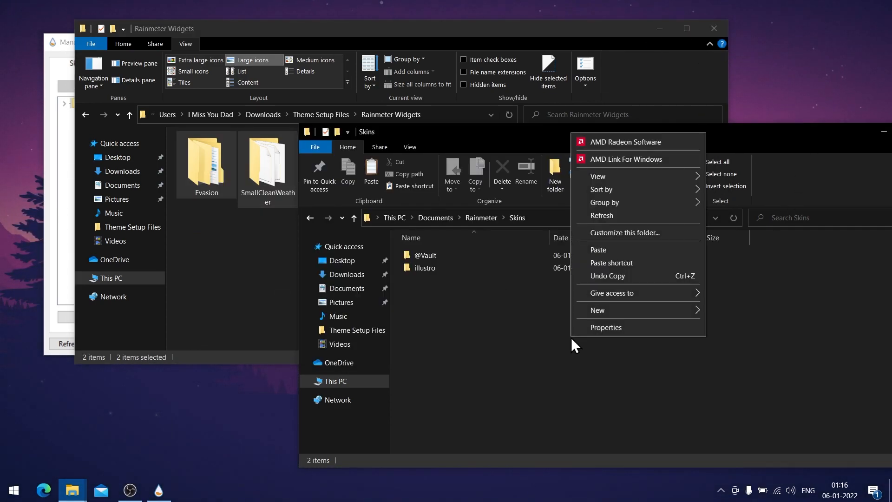
pyautogui.click(601, 249)
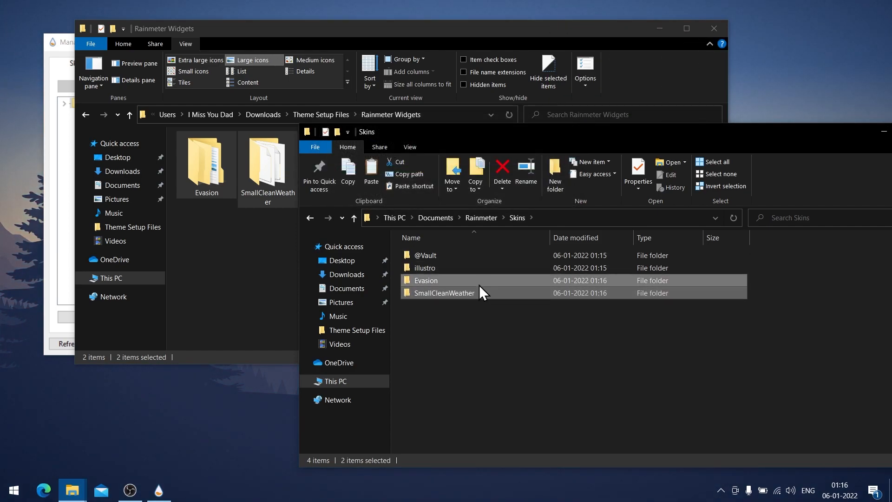
pyautogui.moveTo(516, 131); pyautogui.dragTo(453, 109)
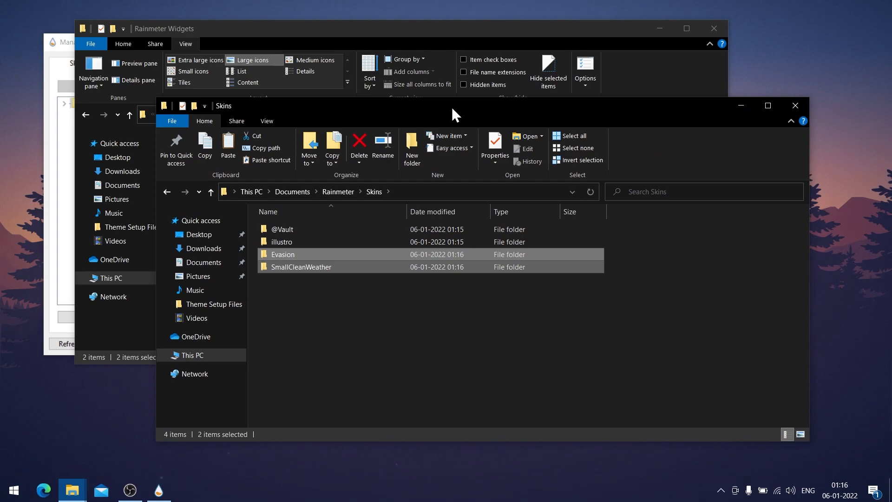
pyautogui.click(795, 105)
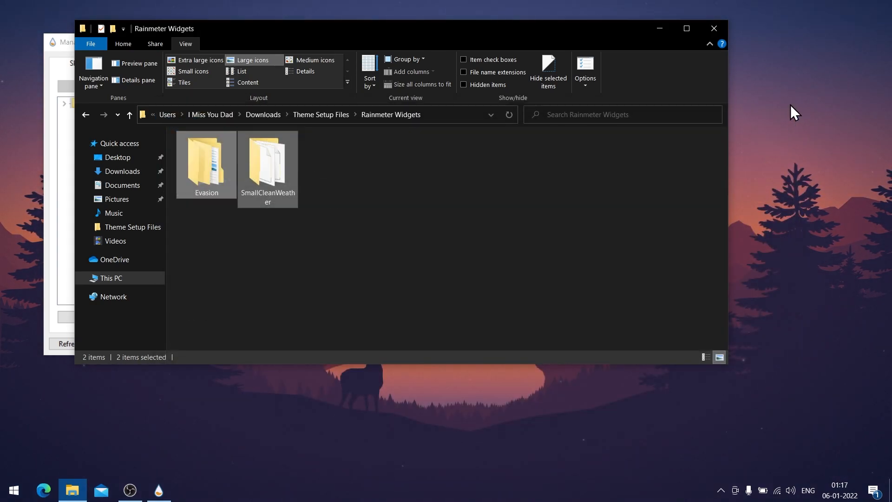
pyautogui.click(716, 37)
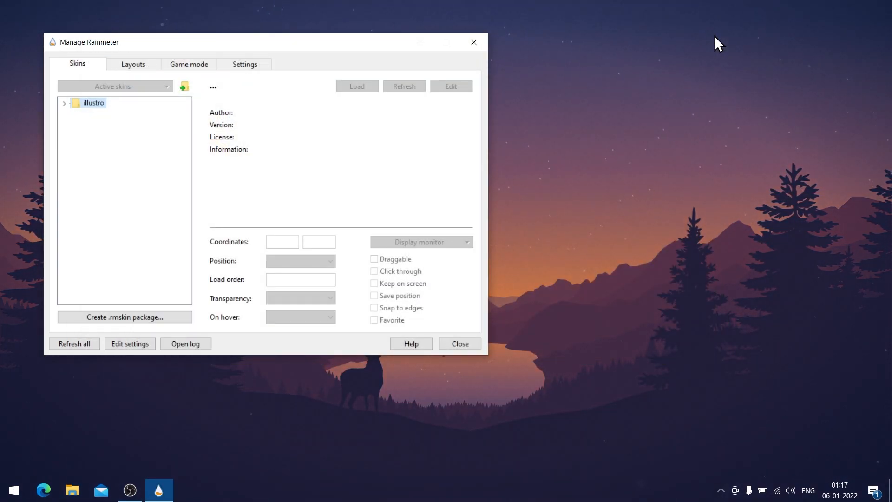
# Step: Refresh all skins in Manage Rainmeter and move its window toward the middle of the desktop
pyautogui.click(282, 178)
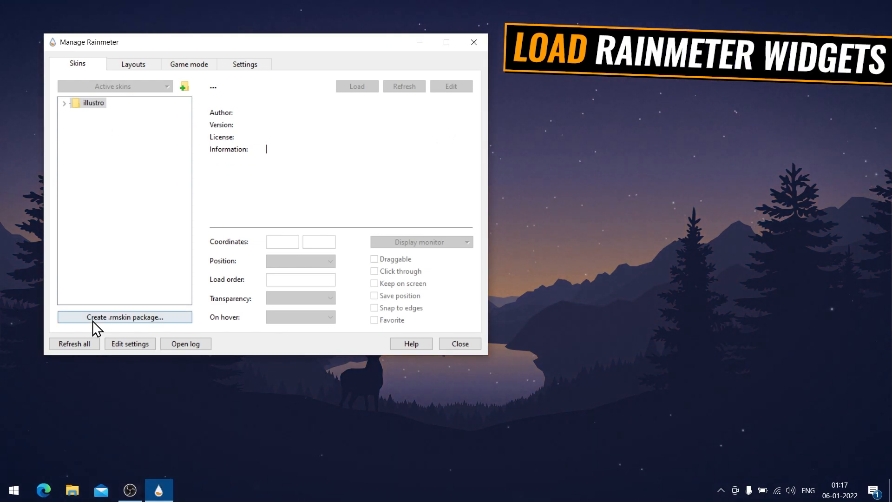
pyautogui.click(85, 343)
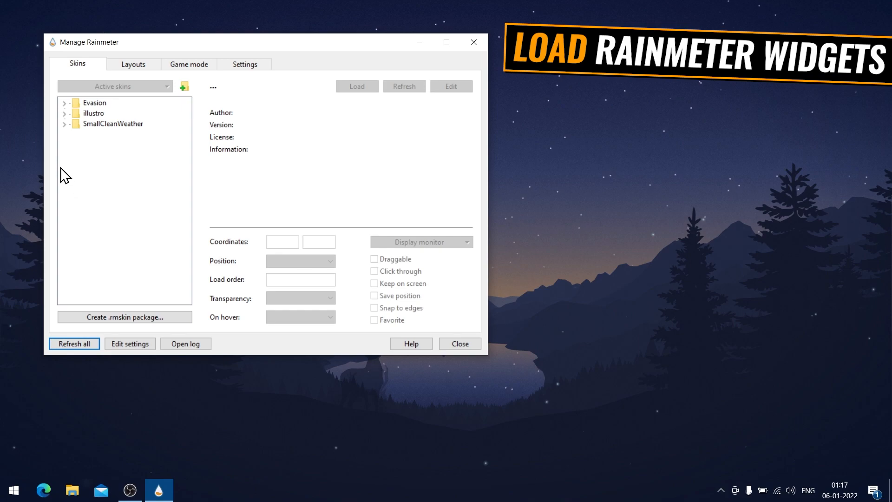
pyautogui.moveTo(131, 48); pyautogui.dragTo(361, 91)
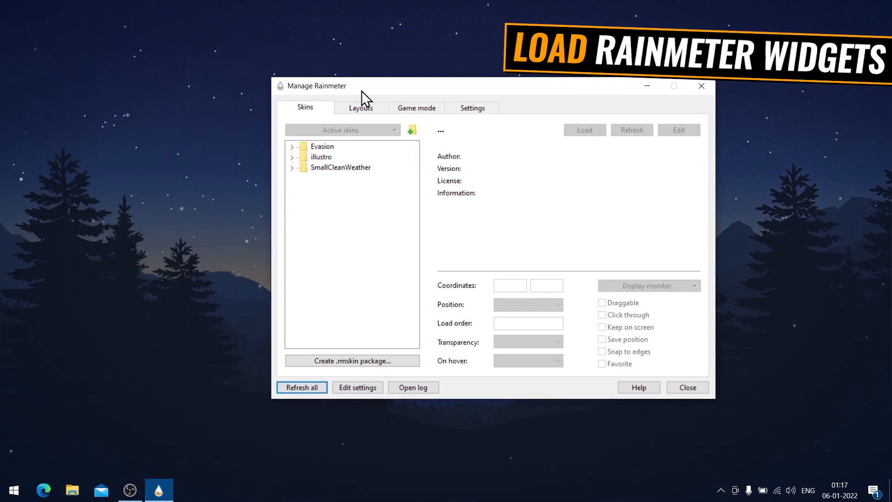
# Step: Load Evasion's Date - Time 12h.ini skin and place the widget in the upper center of the desktop, clear of Manage Rainmeter
pyautogui.click(291, 147)
pyautogui.click(304, 157)
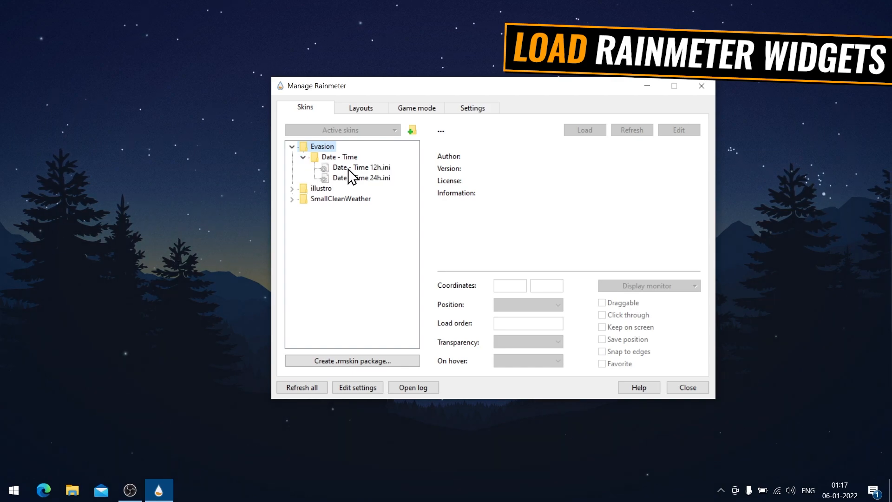
pyautogui.rightClick(348, 169)
pyautogui.click(359, 176)
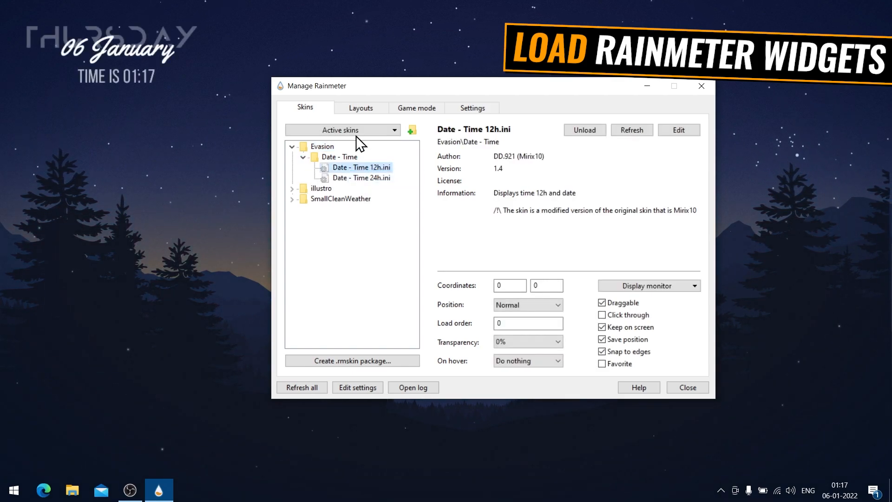
pyautogui.moveTo(338, 88); pyautogui.dragTo(537, 283)
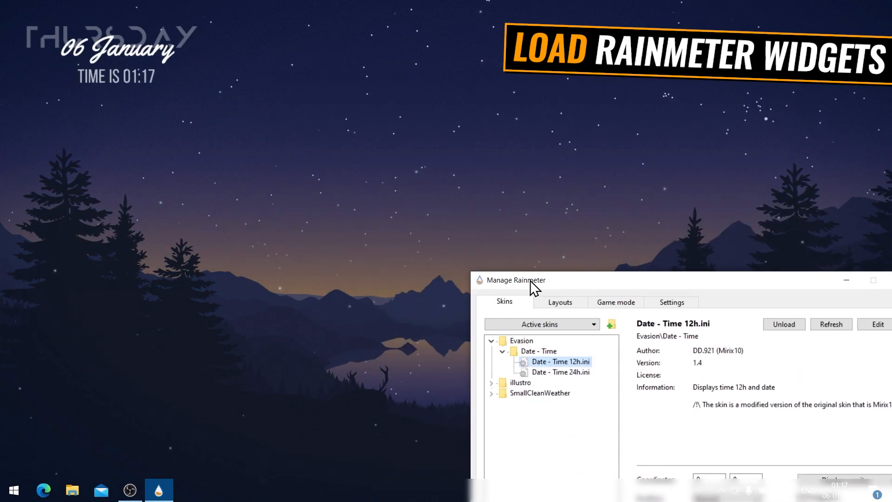
pyautogui.moveTo(158, 49); pyautogui.dragTo(486, 141)
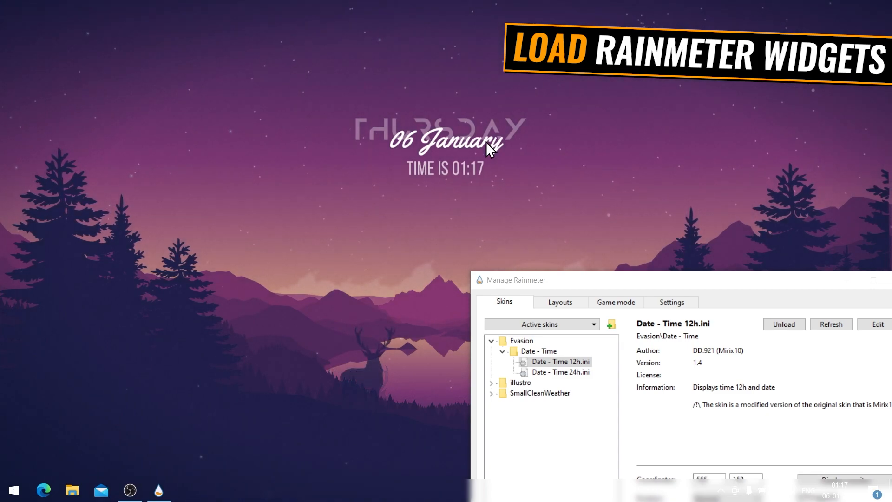
# Step: Collapse the Evasion skin folder, expand SmallCleanWeather, and load the SmallCleanWeather Static.ini skin
pyautogui.click(492, 341)
pyautogui.click(491, 361)
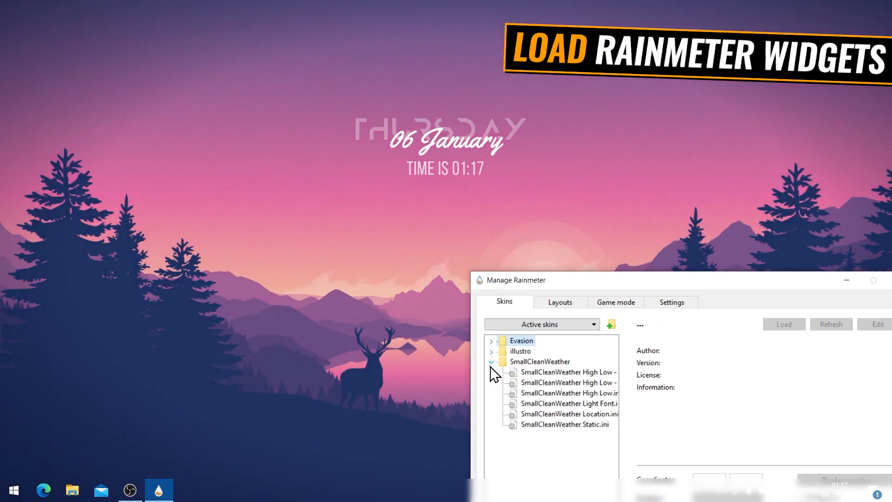
pyautogui.click(524, 362)
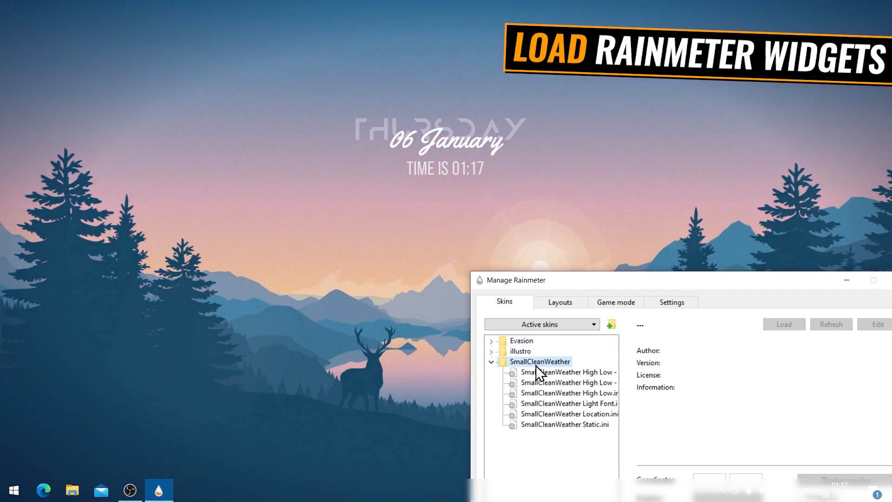
pyautogui.click(553, 426)
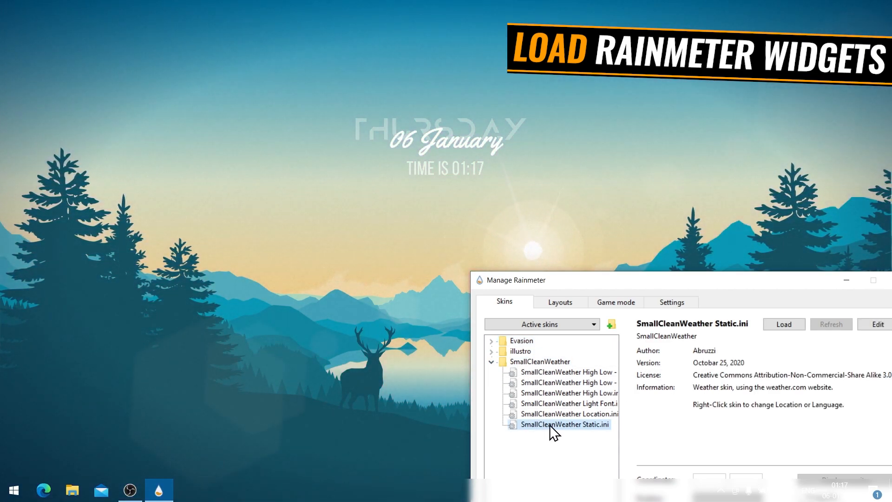
pyautogui.rightClick(551, 424)
pyautogui.click(562, 432)
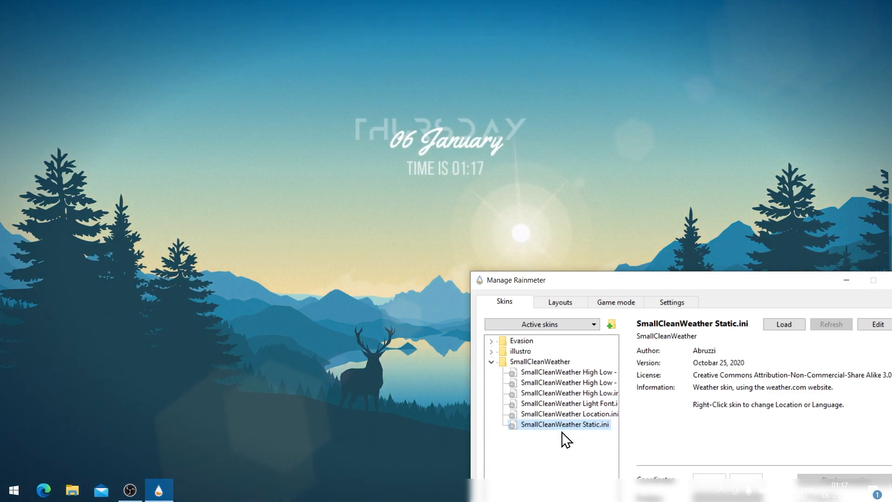
# Step: Set the position of both SmallCleanWeather Static.ini and Evasion's Date - Time 12h.ini to On desktop
pyautogui.moveTo(589, 281); pyautogui.dragTo(367, 186)
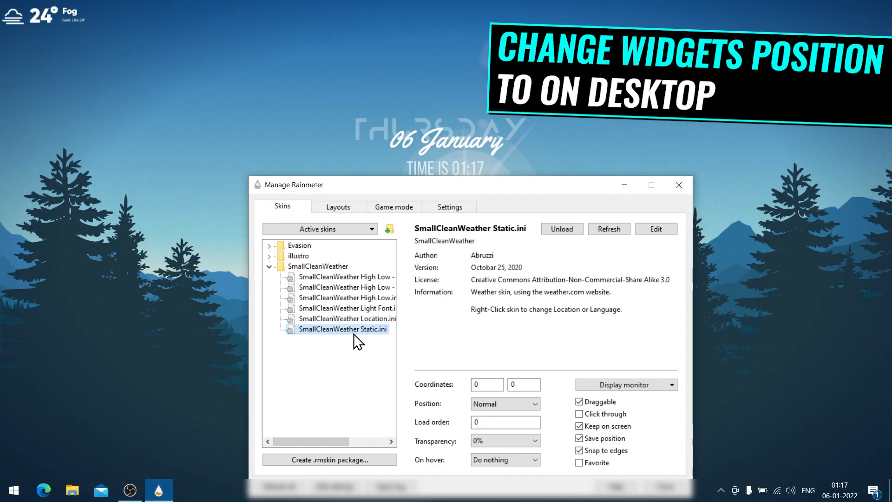
pyautogui.click(484, 405)
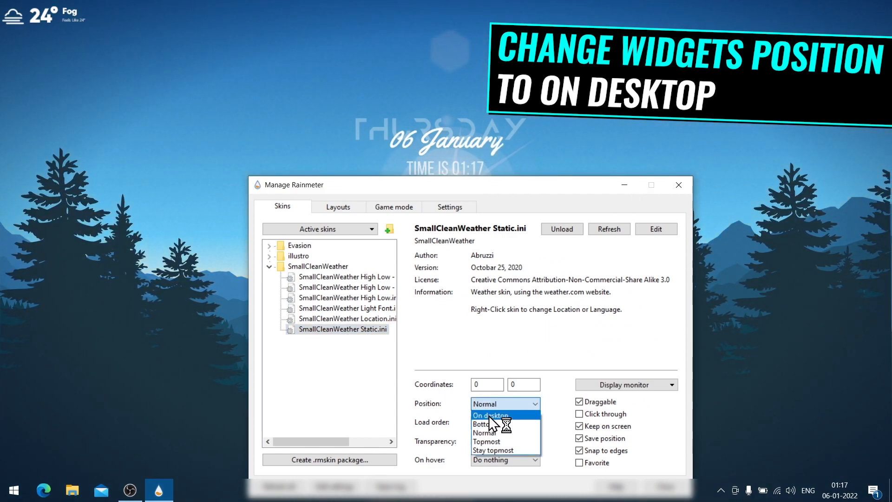
pyautogui.click(488, 416)
pyautogui.doubleClick(298, 246)
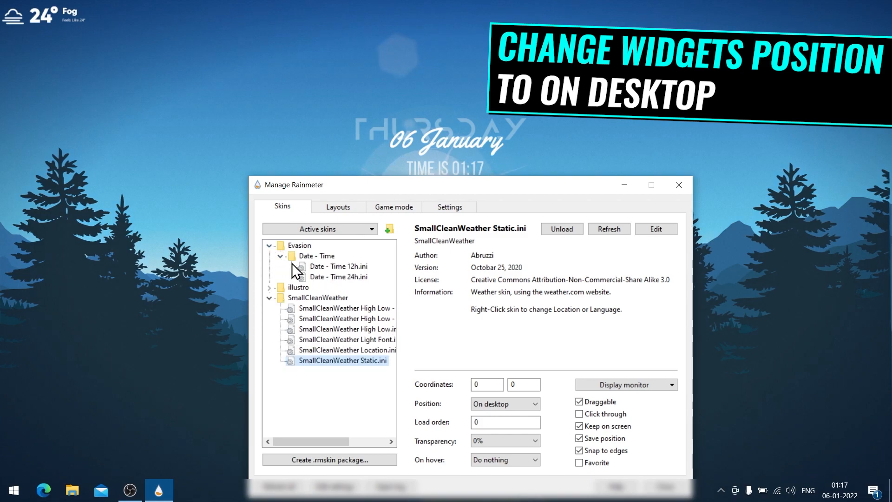
pyautogui.click(319, 267)
pyautogui.click(485, 402)
pyautogui.click(489, 416)
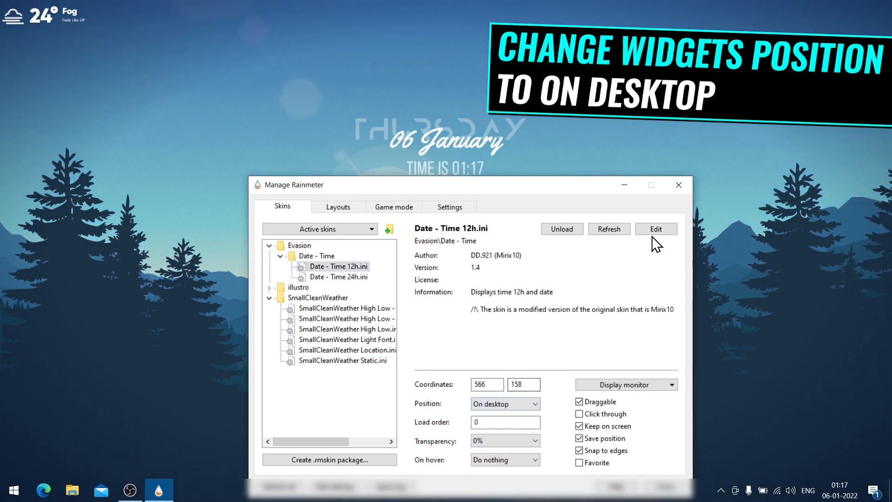
# Step: Close Manage Rainmeter and place the weather widget centered just above the Evasion date and time widget
pyautogui.click(679, 185)
pyautogui.moveTo(72, 33); pyautogui.dragTo(462, 104)
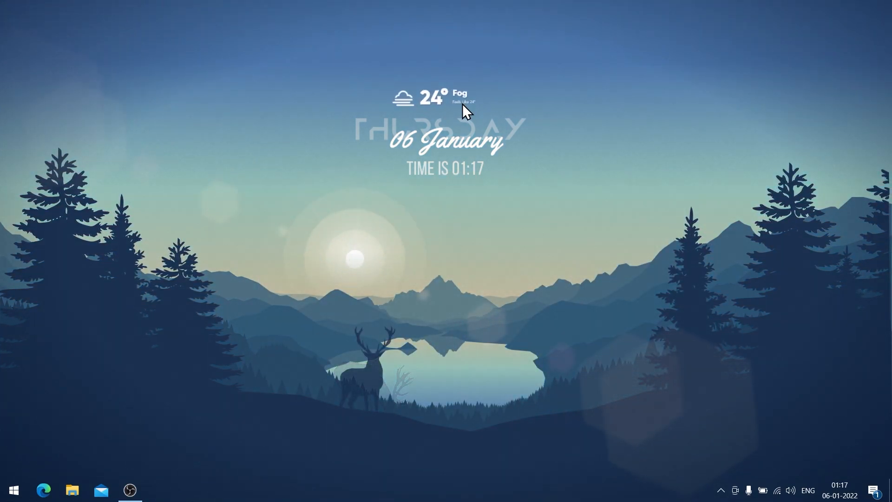
# Step: Open the weather widget's weather codes website, find the latitude and longitude of Mumbai, select the latitude value, and minimize the browser
pyautogui.rightClick(430, 102)
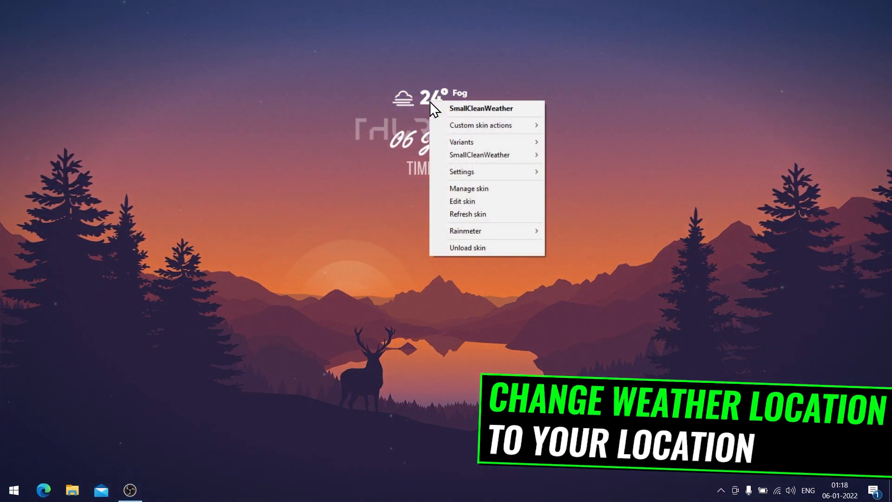
pyautogui.moveTo(448, 125)
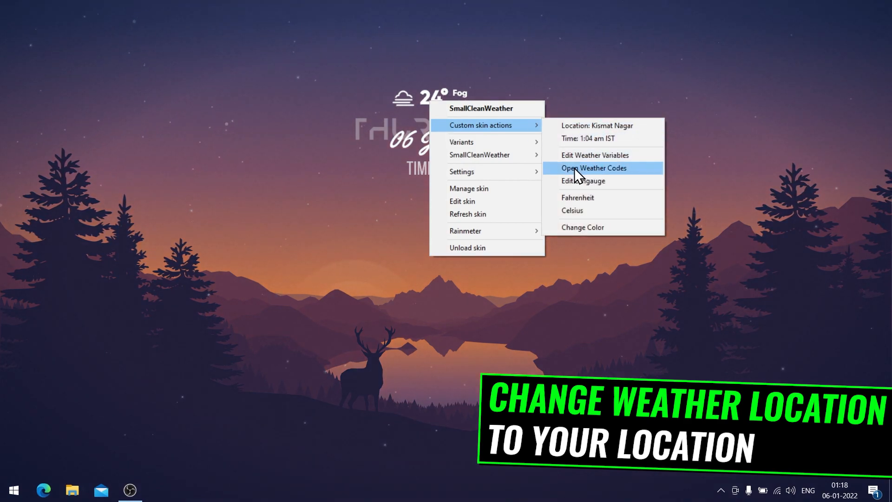
pyautogui.click(594, 168)
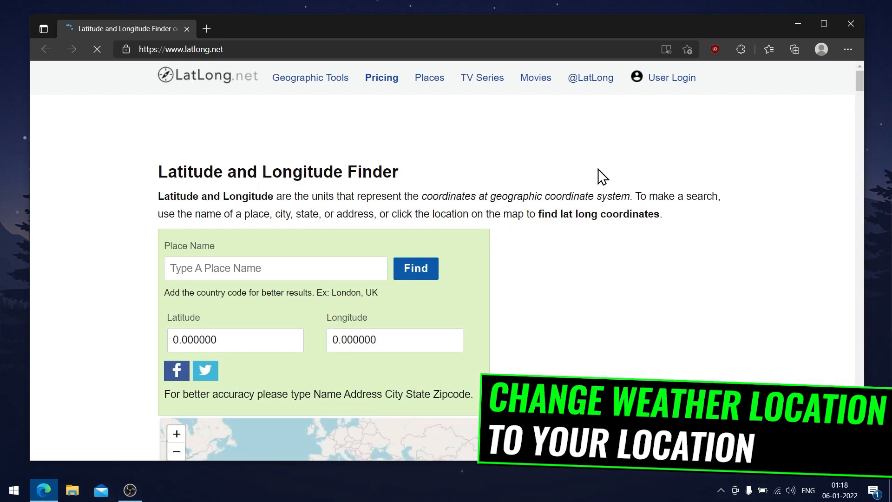
pyautogui.click(268, 273)
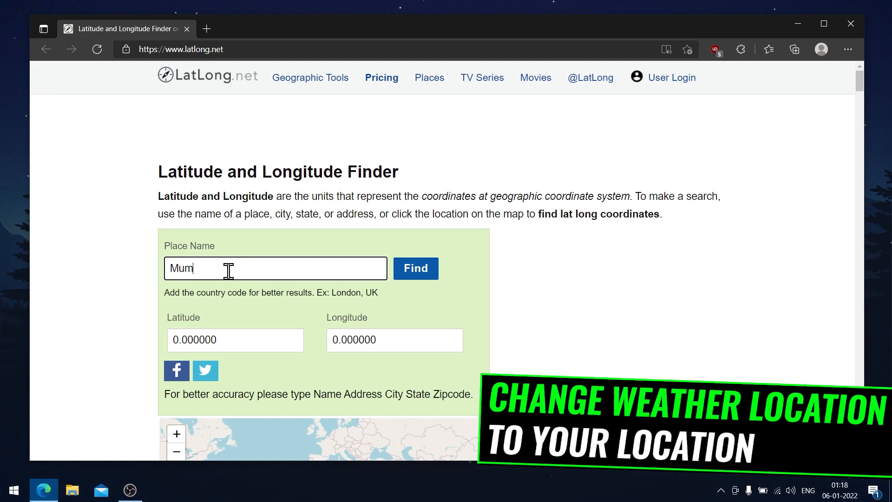
pyautogui.click(407, 268)
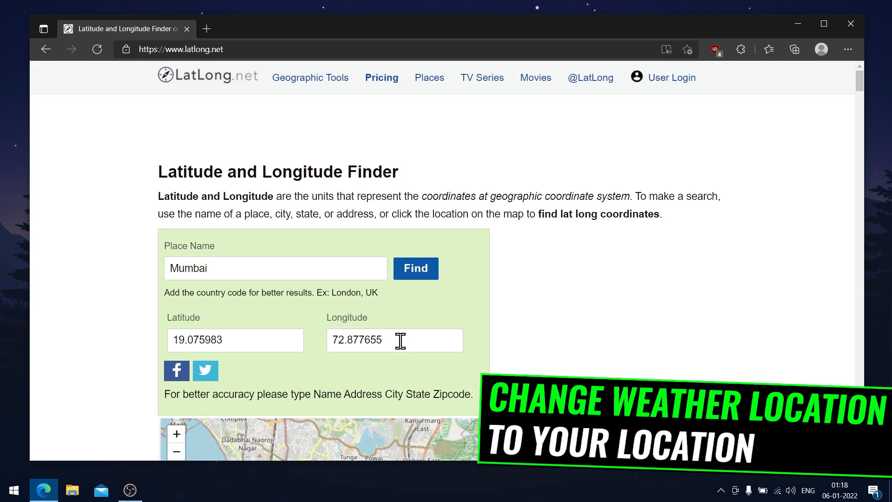
pyautogui.moveTo(400, 340); pyautogui.dragTo(310, 348)
pyautogui.moveTo(262, 336); pyautogui.dragTo(147, 344)
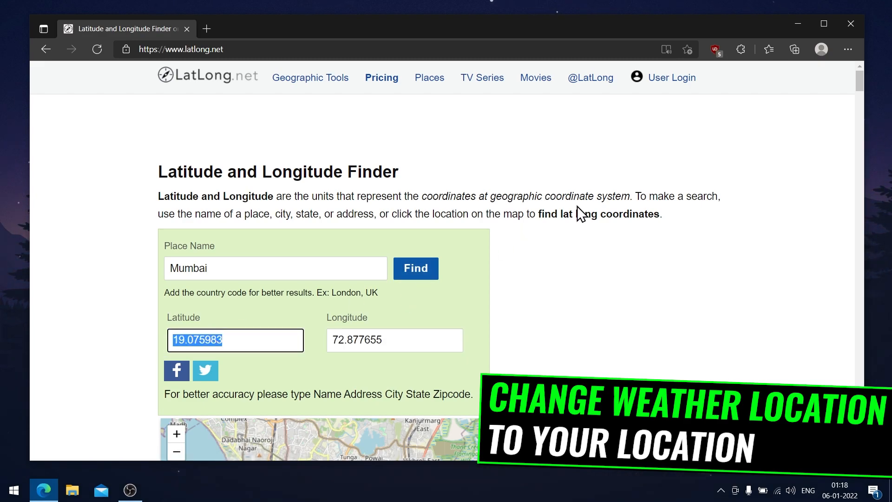
pyautogui.click(798, 26)
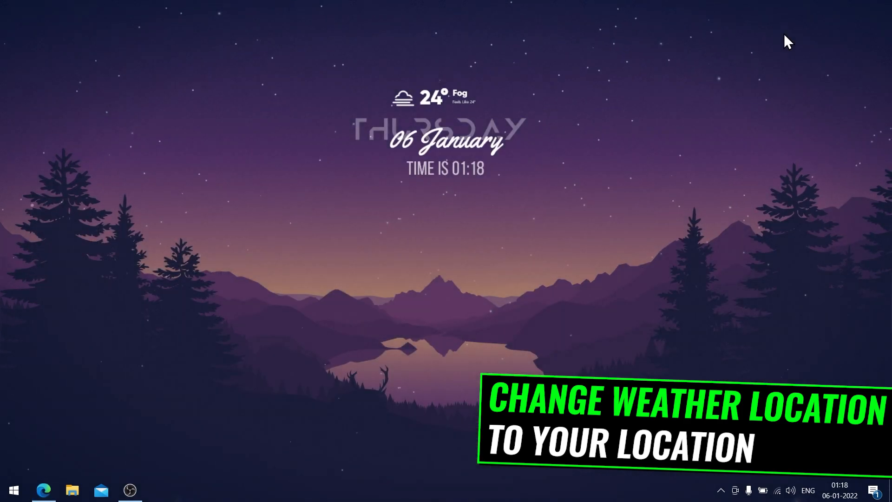
# Step: Open the weather widget's weather variables file in Notepad and shift its window toward the middle of the desktop
pyautogui.rightClick(462, 96)
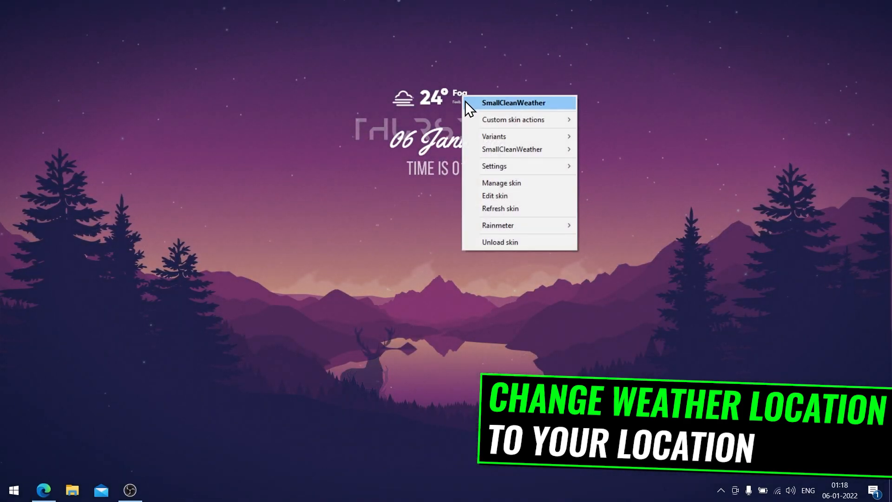
pyautogui.moveTo(483, 125)
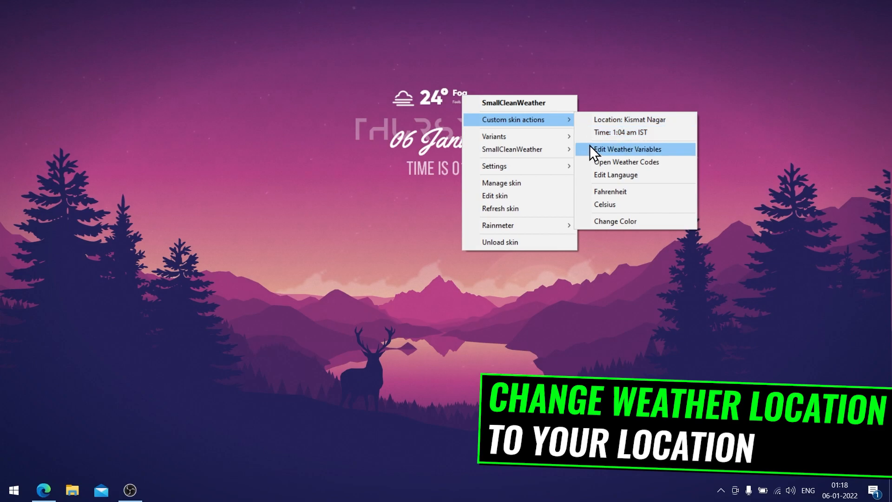
pyautogui.click(604, 149)
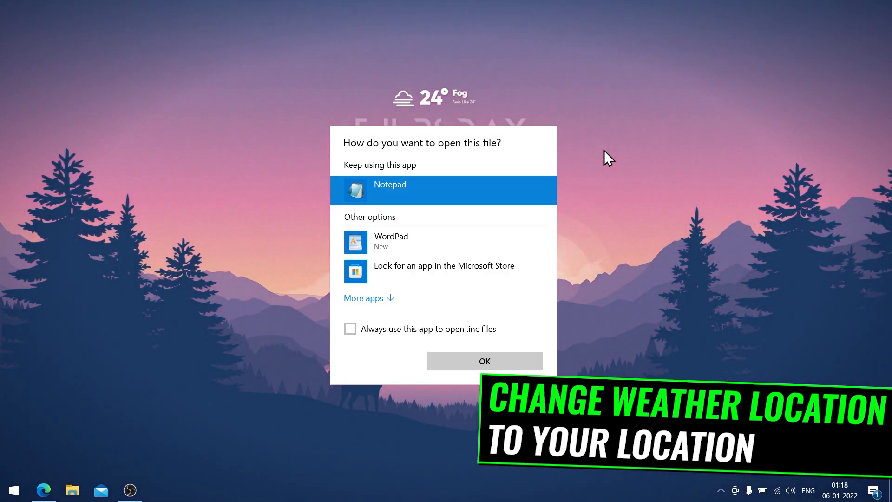
pyautogui.click(504, 358)
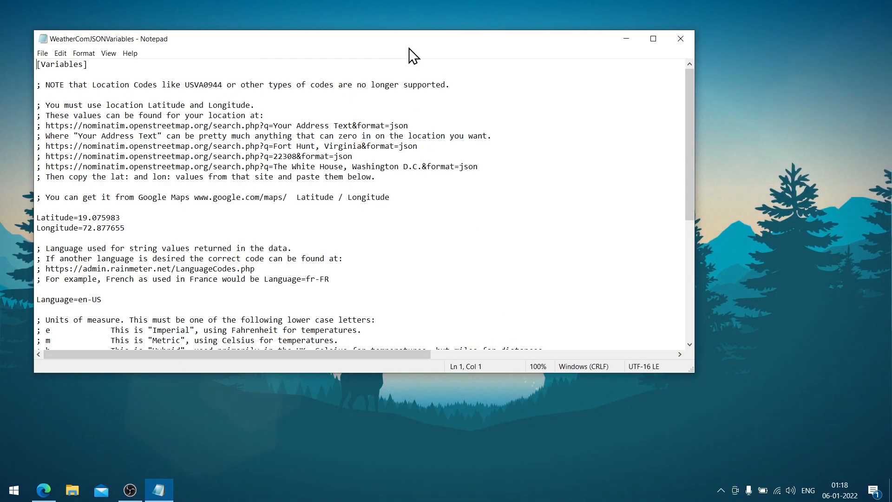
pyautogui.moveTo(410, 43); pyautogui.dragTo(452, 75)
# Step: Replace the Latitude value in WeatherComJSONVariables with 19.075983 copied from LatLong.net
pyautogui.moveTo(190, 245); pyautogui.dragTo(123, 246)
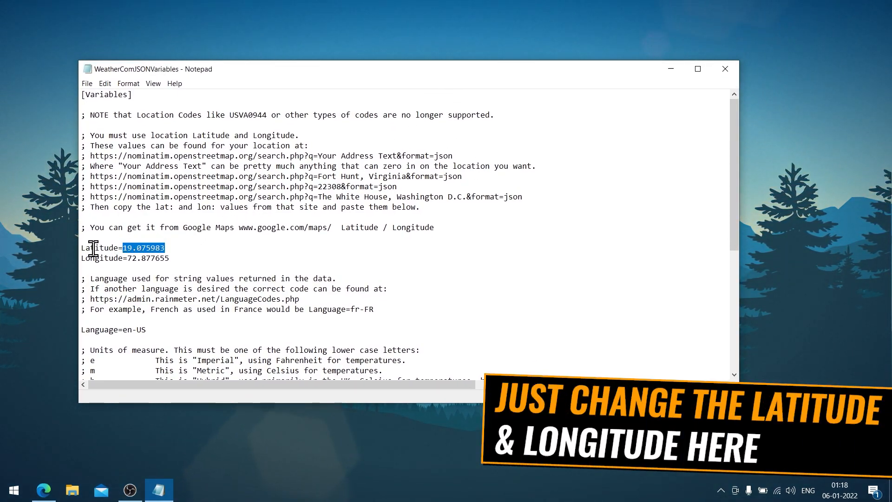
pyautogui.click(43, 490)
pyautogui.rightClick(207, 349)
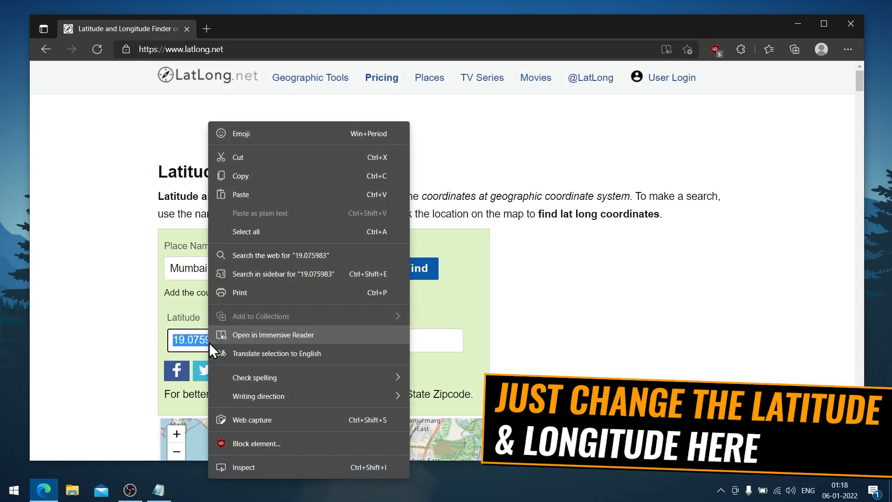
pyautogui.click(247, 180)
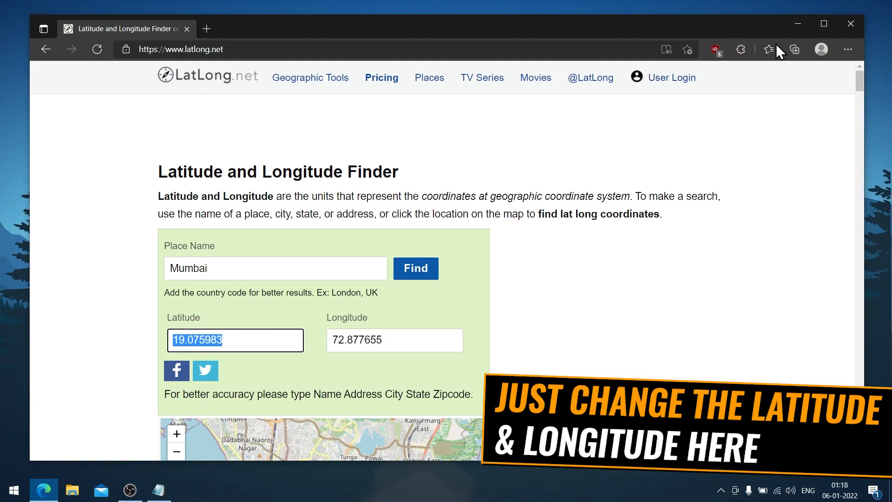
pyautogui.click(804, 23)
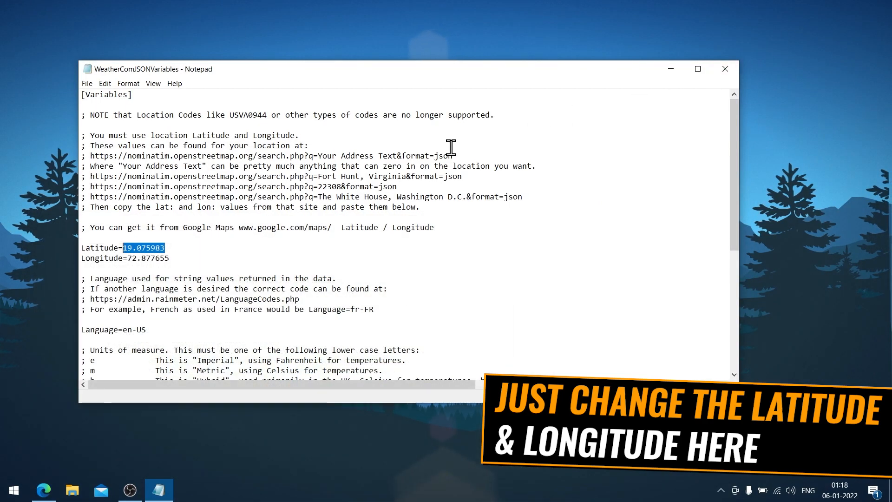
pyautogui.rightClick(149, 247)
pyautogui.click(169, 296)
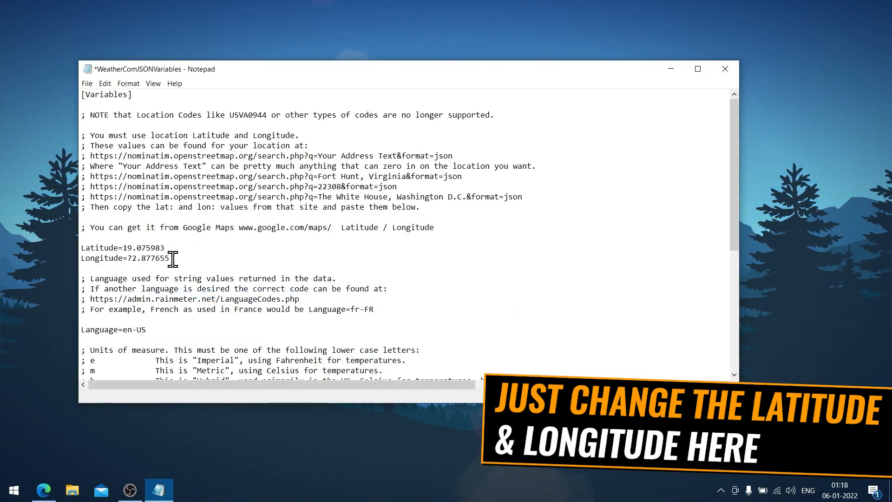
# Step: Replace the Longitude value with 72.877655 copied from LatLong.net, and save and close the WeatherComJSONVariables file
pyautogui.click(43, 490)
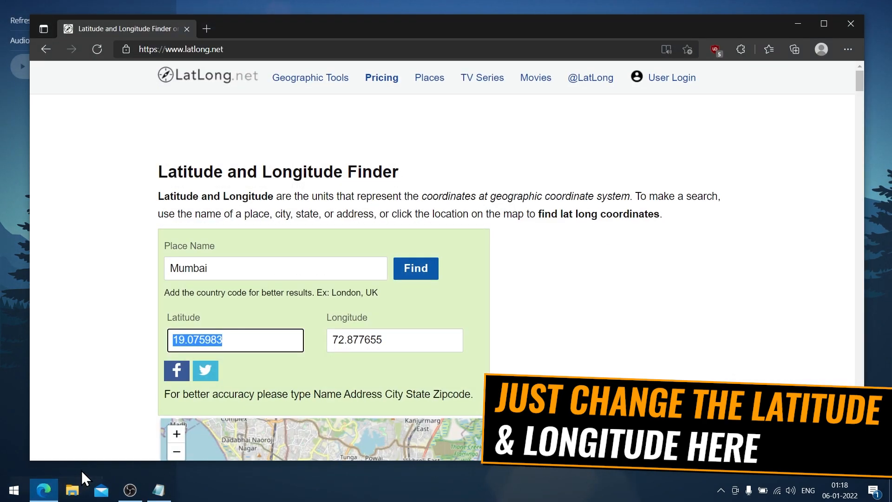
pyautogui.moveTo(390, 339); pyautogui.dragTo(342, 339)
pyautogui.rightClick(342, 339)
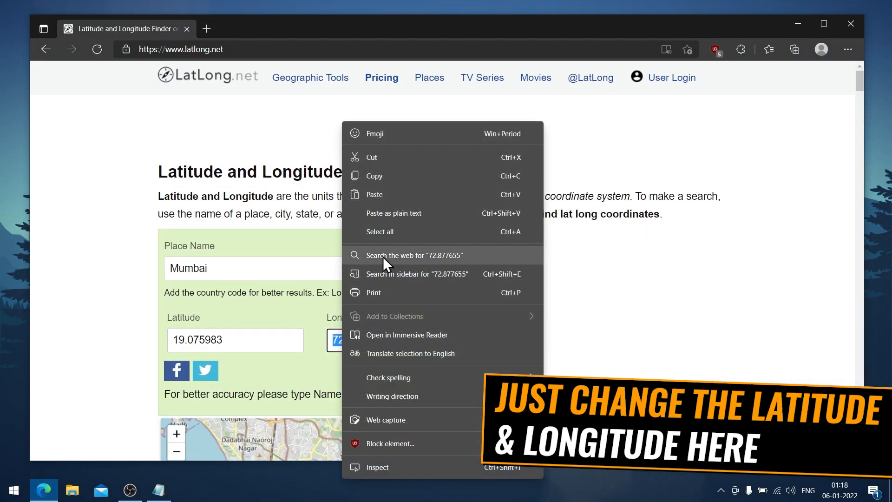
pyautogui.click(405, 178)
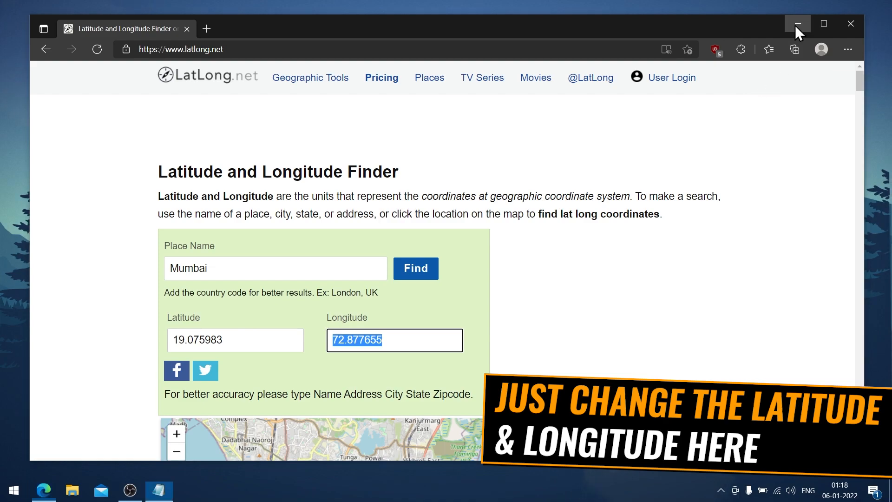
pyautogui.click(797, 24)
pyautogui.moveTo(167, 257); pyautogui.dragTo(131, 259)
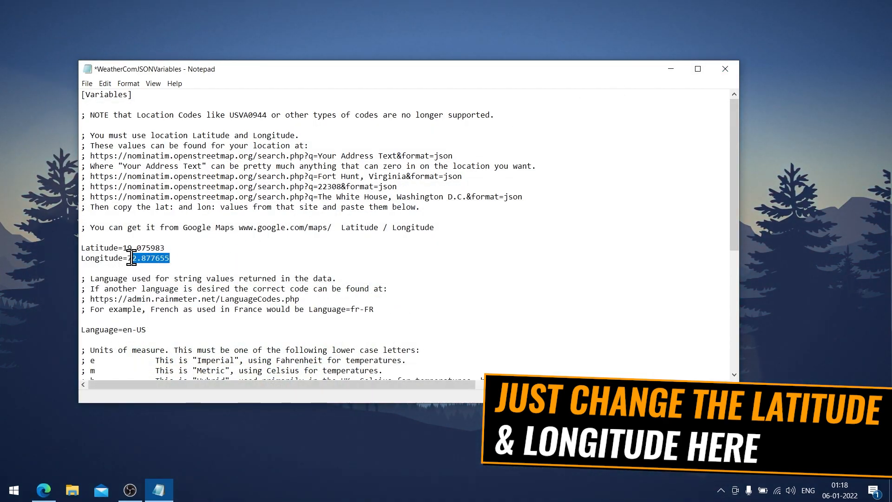
pyautogui.rightClick(129, 258)
pyautogui.click(159, 303)
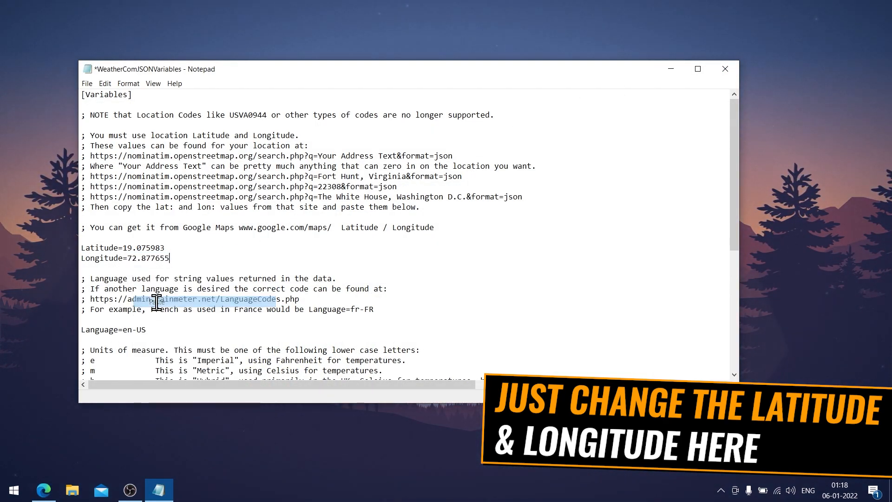
pyautogui.click(87, 84)
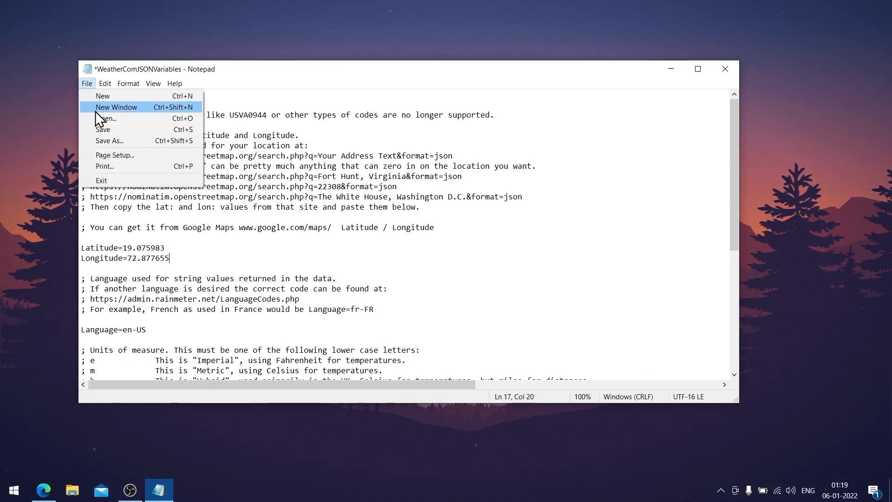
pyautogui.click(95, 129)
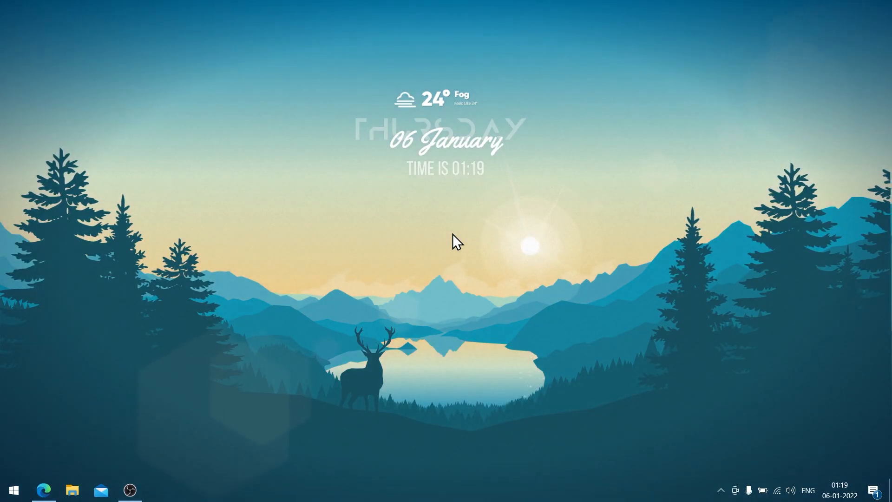
# Step: Reveal the live wallpaper's hidden sidebar settings on the desktop and refresh the wallpaper
pyautogui.moveTo(2, 149)
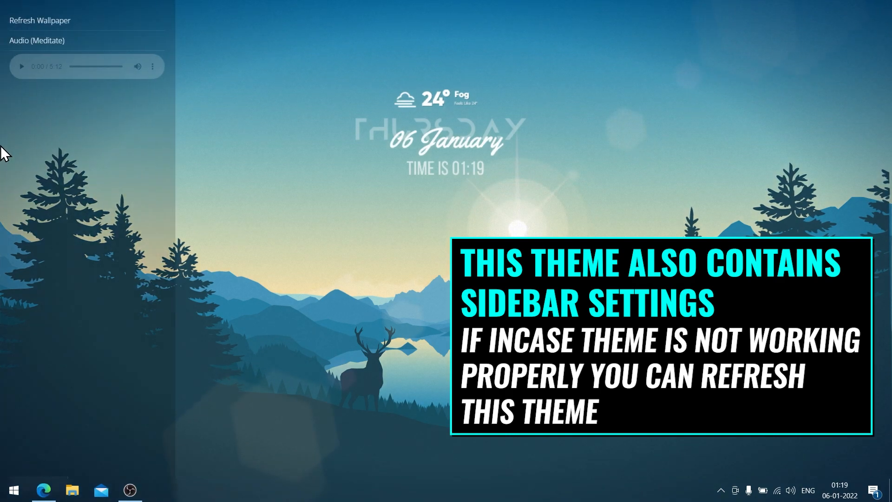
pyautogui.click(44, 22)
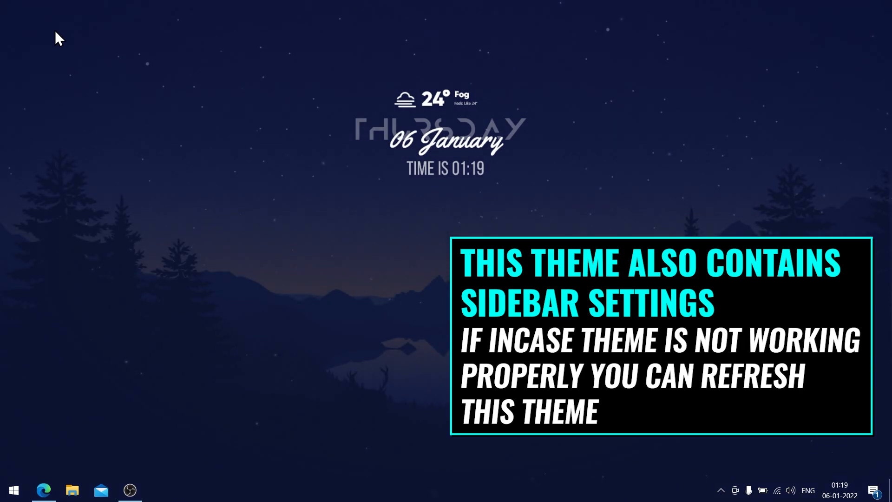
pyautogui.moveTo(69, 90)
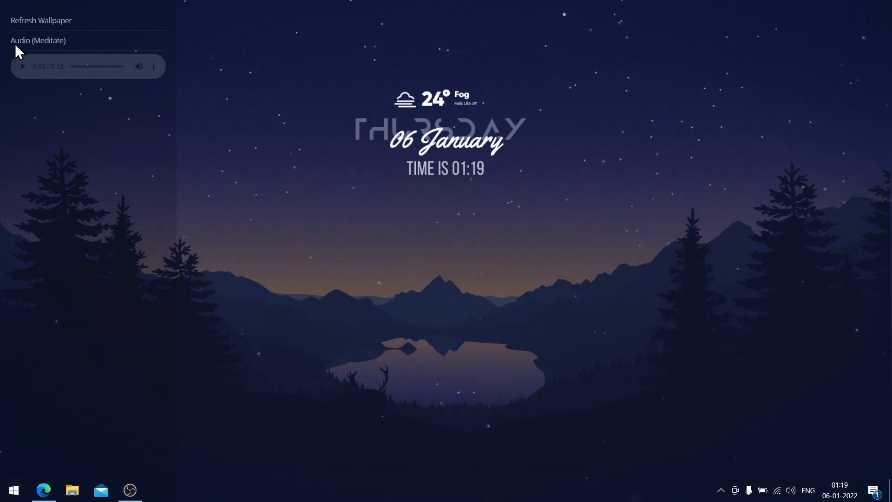